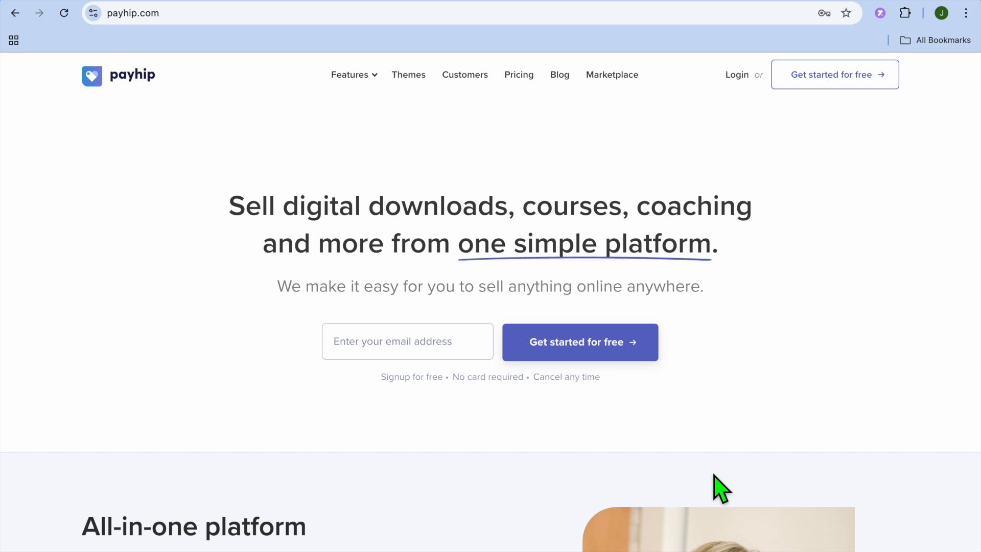
Step: Open the Payhip pricing page and compare the Free Forever, Plus and Pro plans
scroll(721, 488, "down", 1)
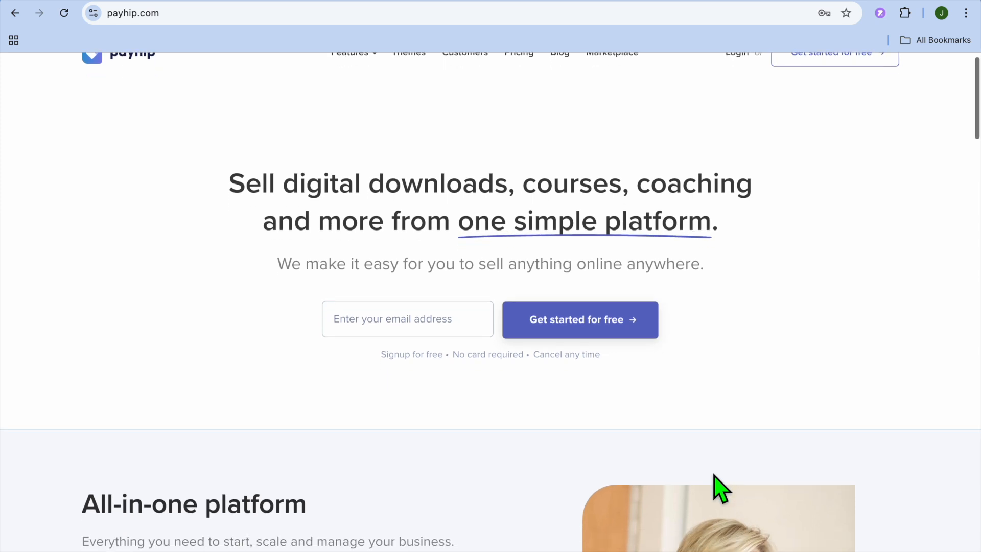
scroll(720, 488, "up", 1)
left_click(520, 75)
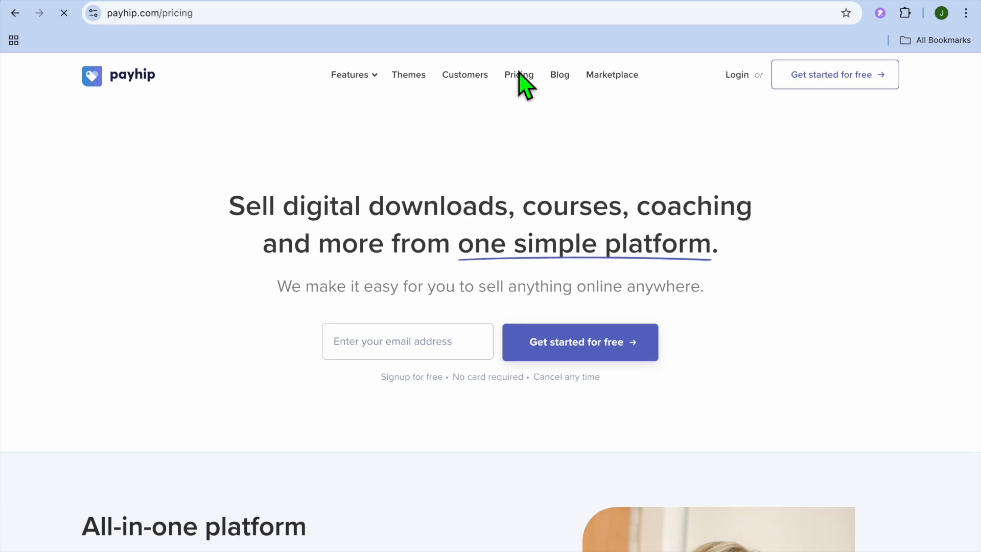
scroll(303, 211, "down", 5)
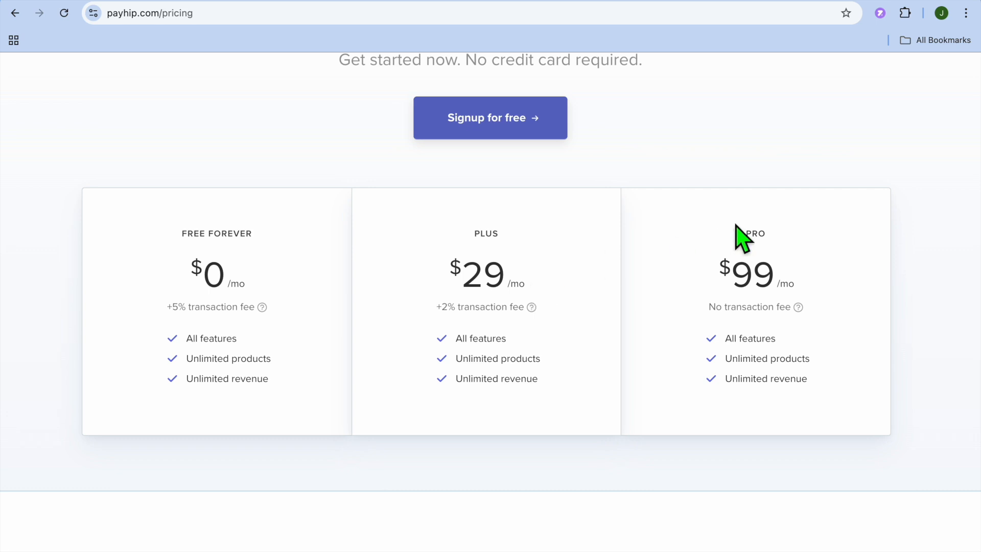
left_click_drag(258, 293, 213, 280)
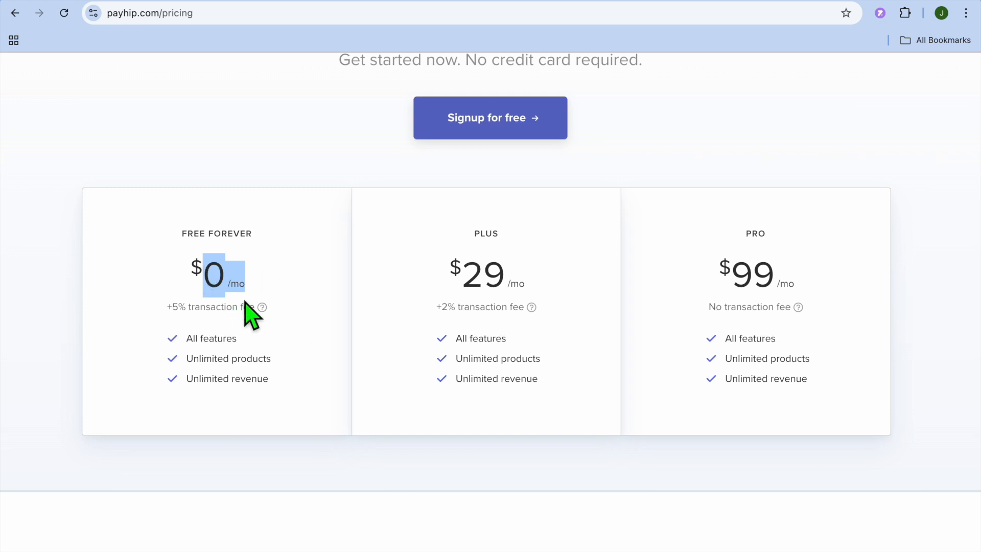
left_click(255, 317)
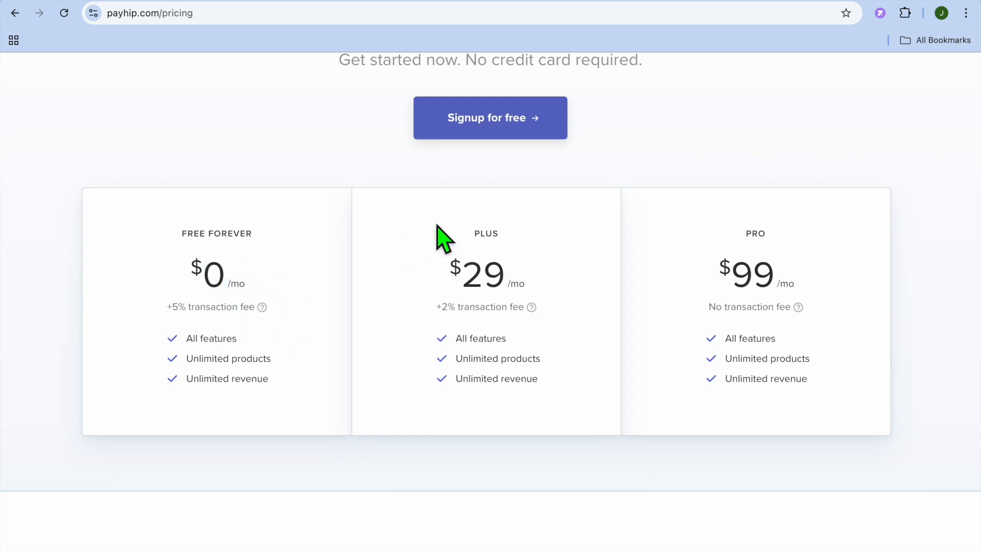
scroll(734, 179, "up", 1)
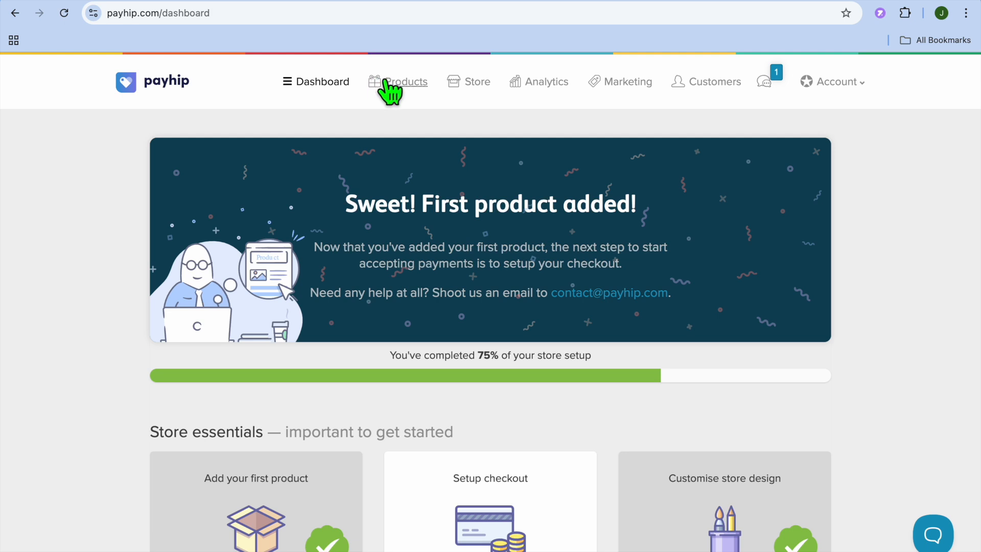
Step: Open the store's product list and start adding a new product of the Digital Product type
scroll(396, 136, "down", 2)
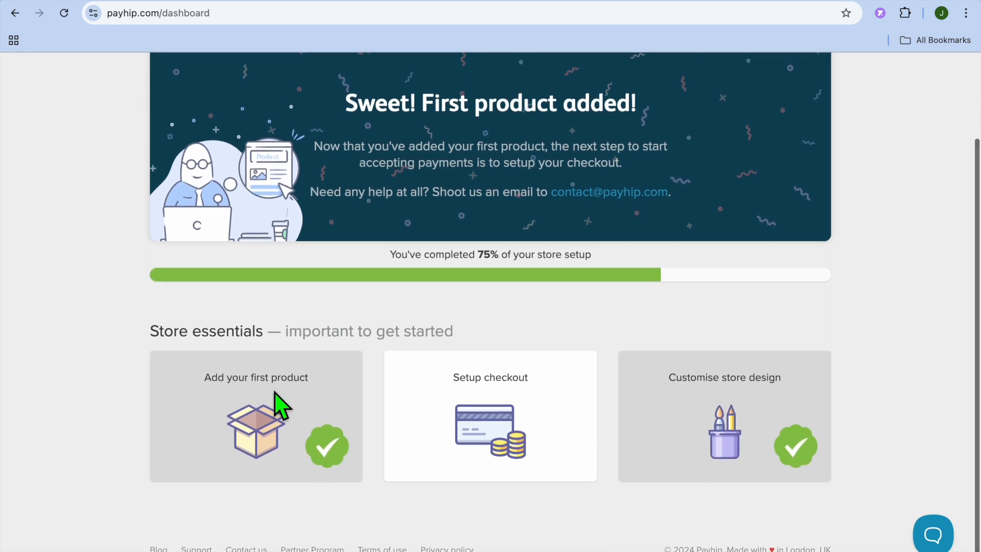
scroll(409, 171, "up", 2)
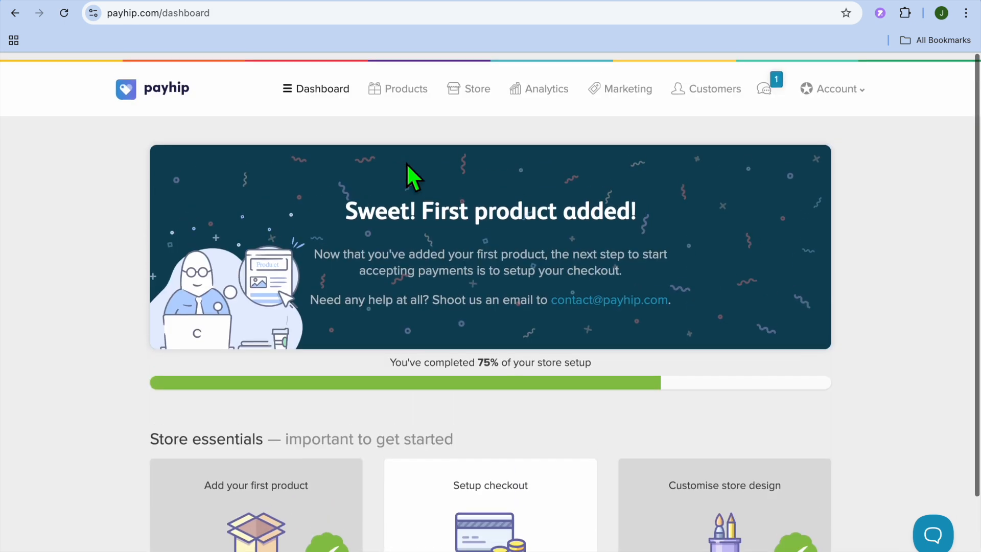
left_click(402, 83)
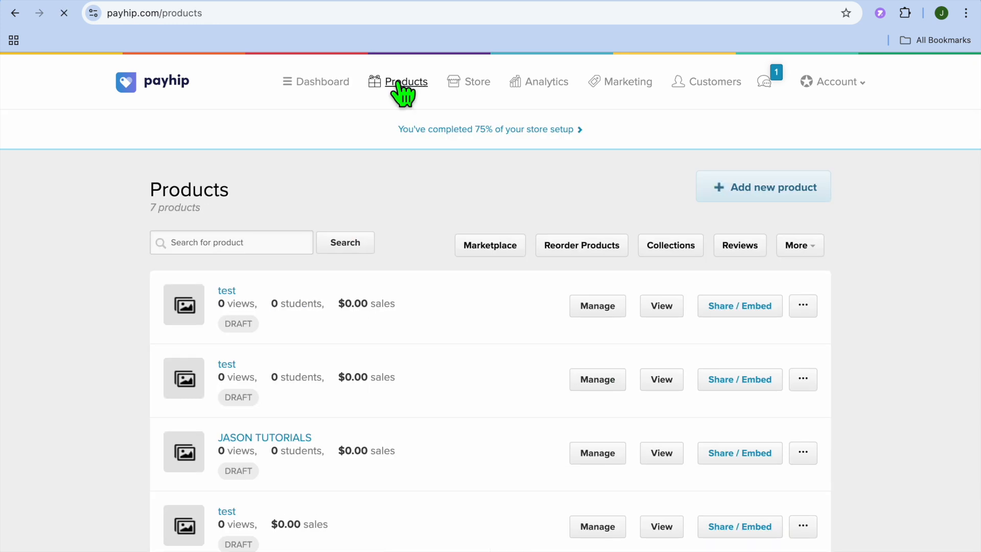
left_click(766, 186)
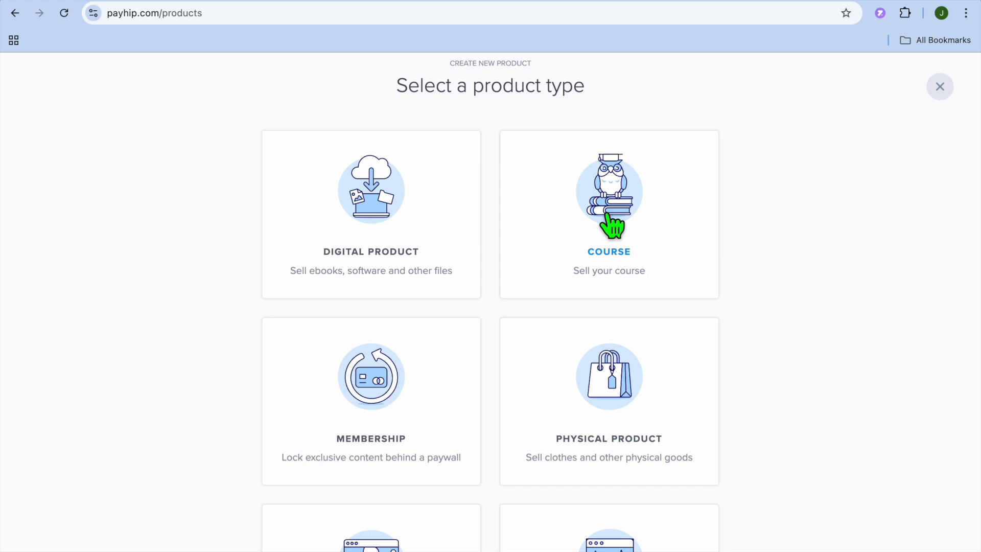
scroll(612, 225, "down", 3)
scroll(612, 225, "up", 3)
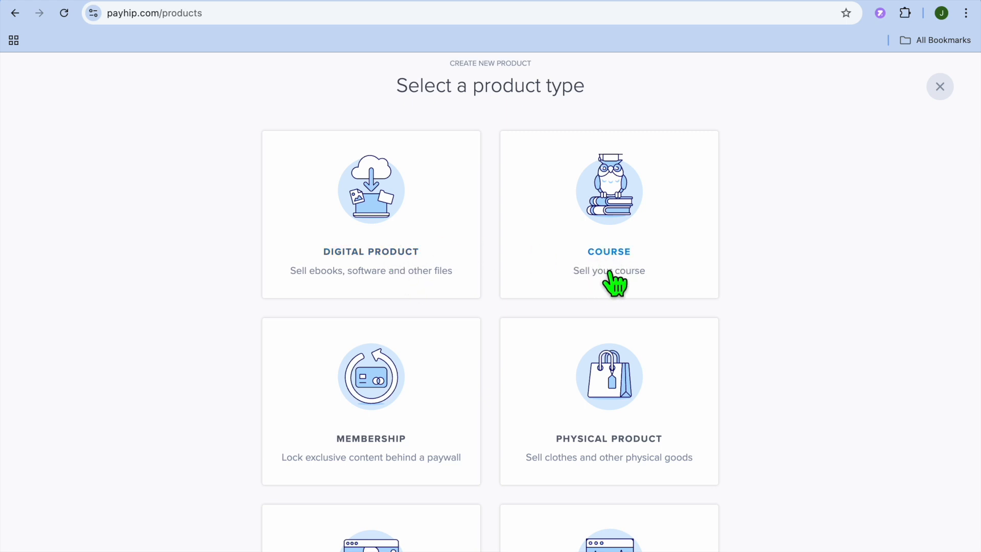
scroll(608, 268, "down", 3)
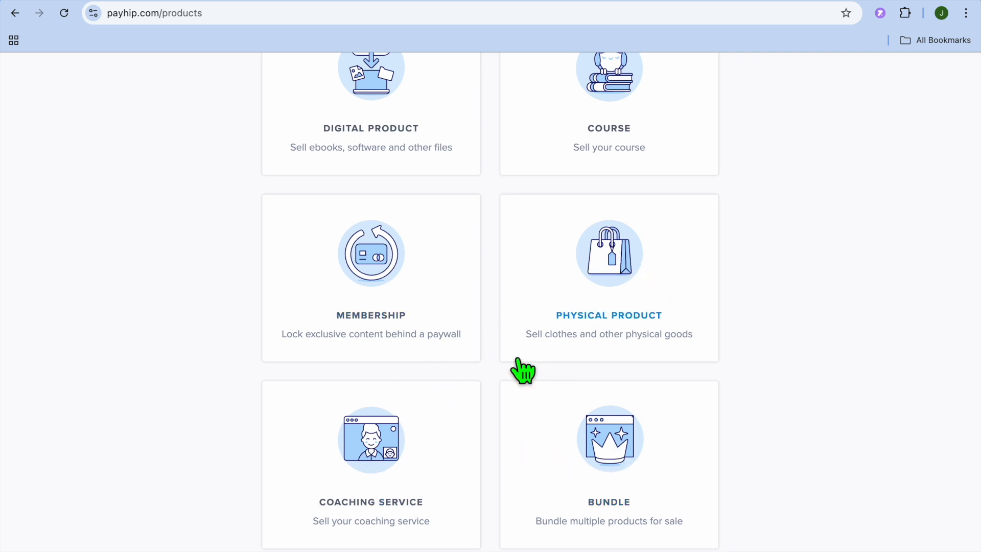
scroll(524, 368, "up", 3)
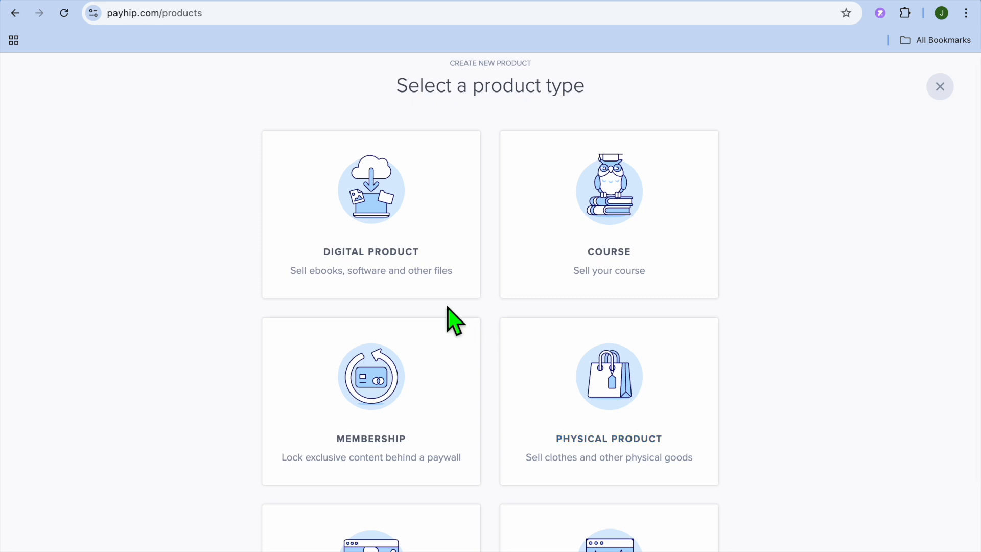
left_click(379, 250)
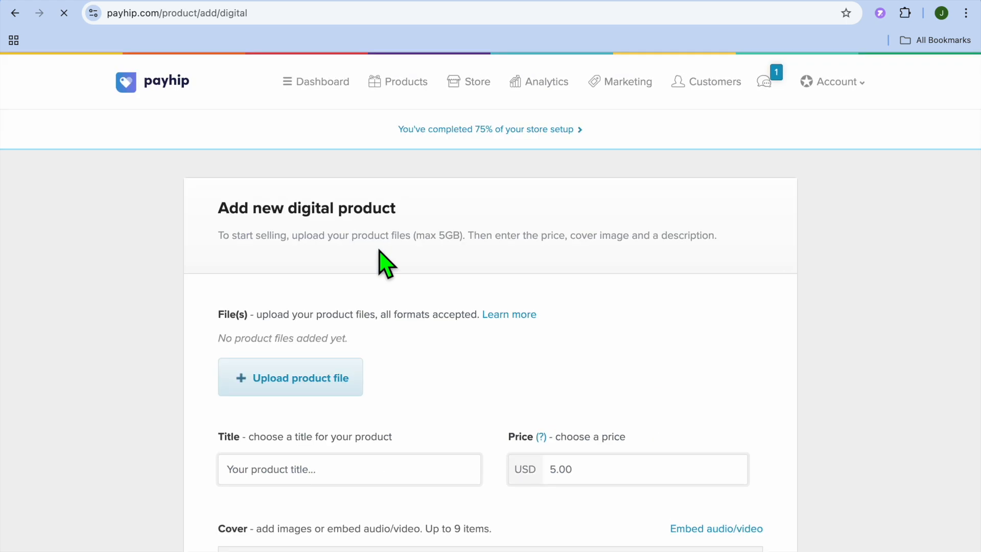
Step: Upload "Blue And Orange Corporate Business Webinar Poster.png" from Downloads as the product file
scroll(380, 263, "down", 5)
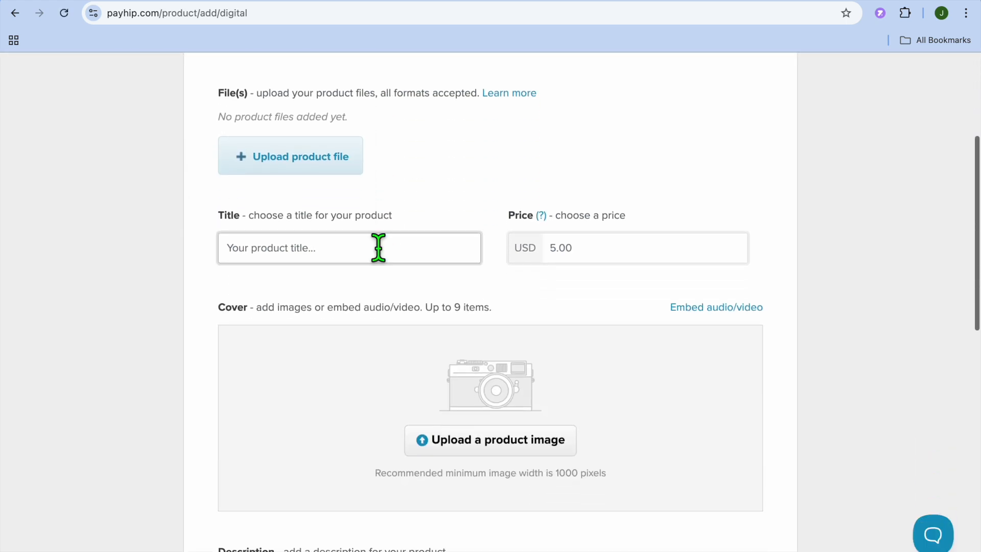
scroll(379, 247, "up", 1)
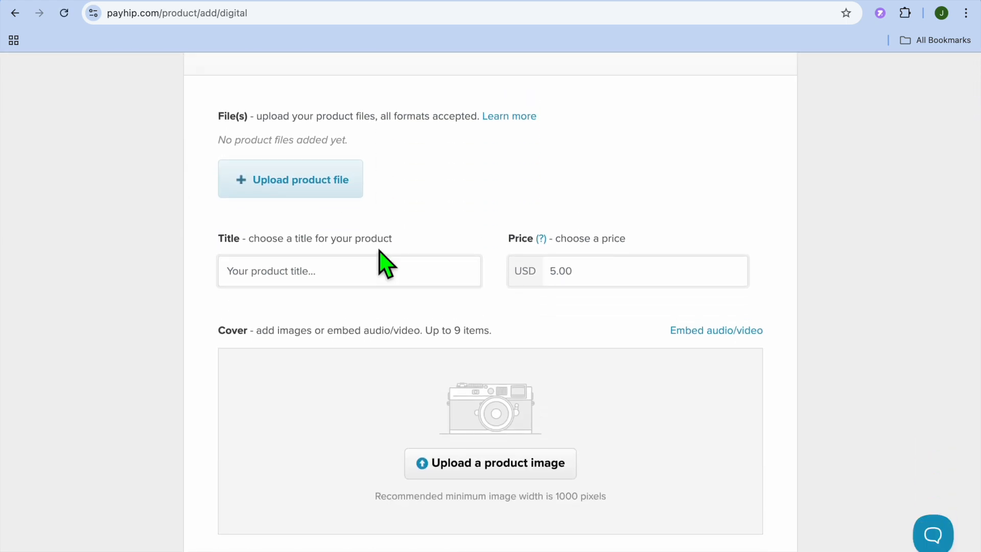
scroll(353, 202, "up", 1)
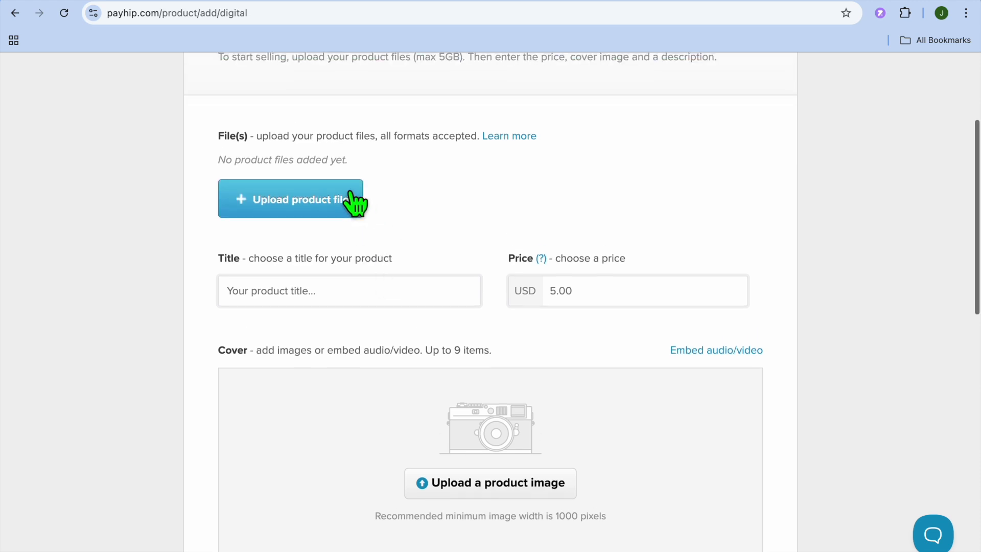
left_click(314, 209)
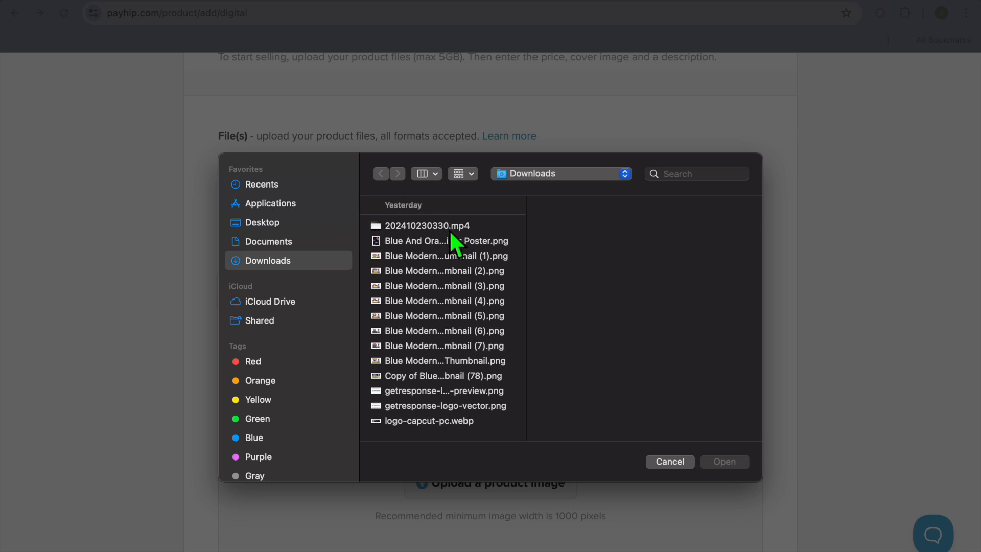
scroll(449, 229, "down", 3)
scroll(451, 240, "down", 3)
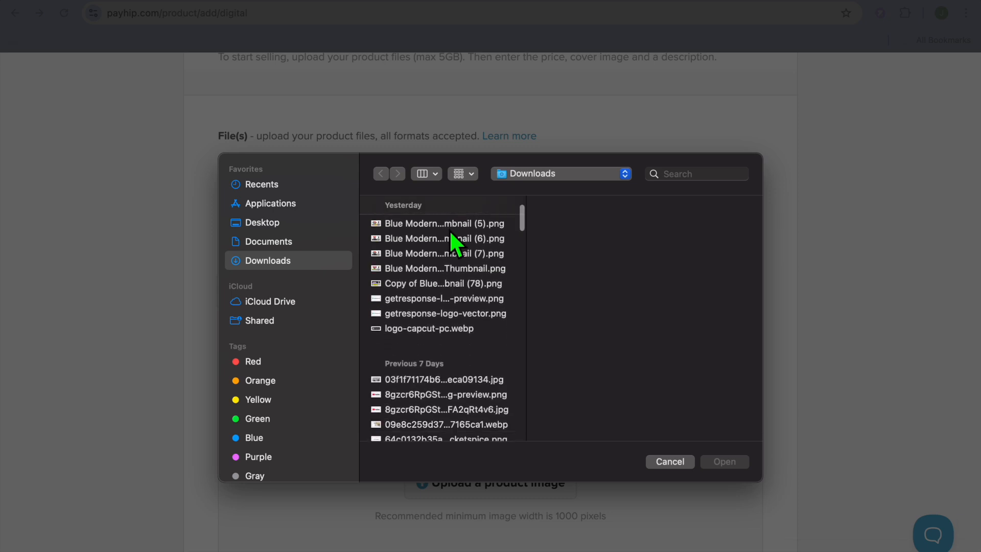
scroll(451, 233, "up", 5)
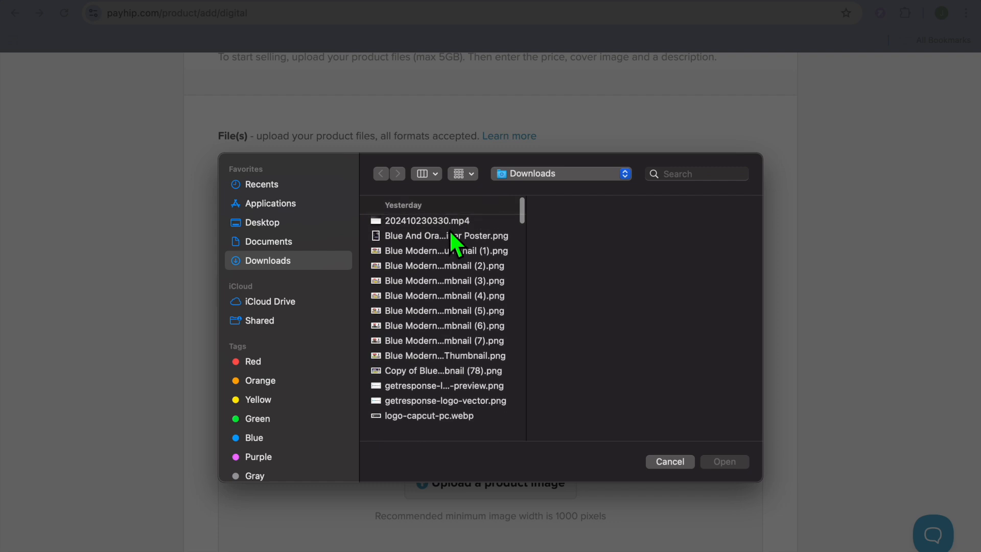
left_click(455, 231)
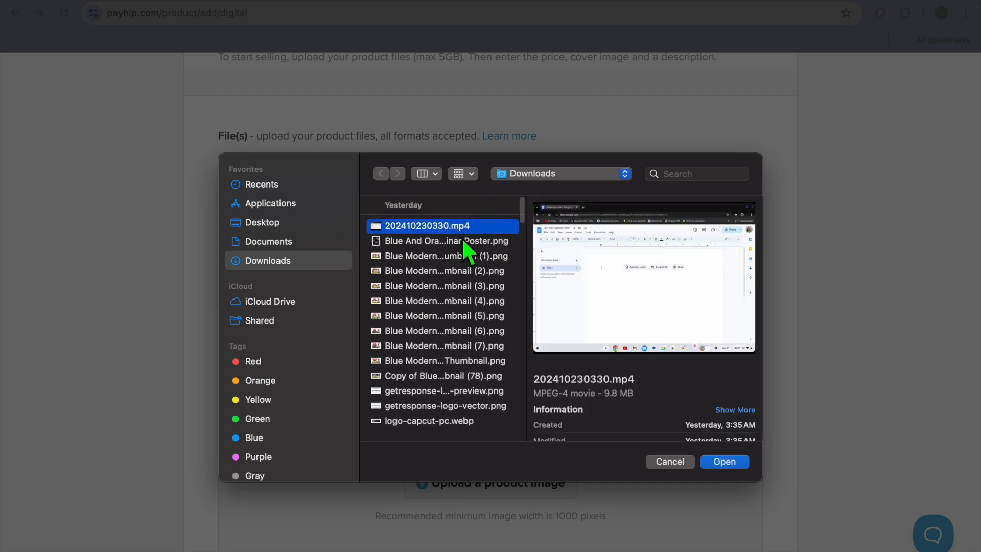
left_click(462, 239)
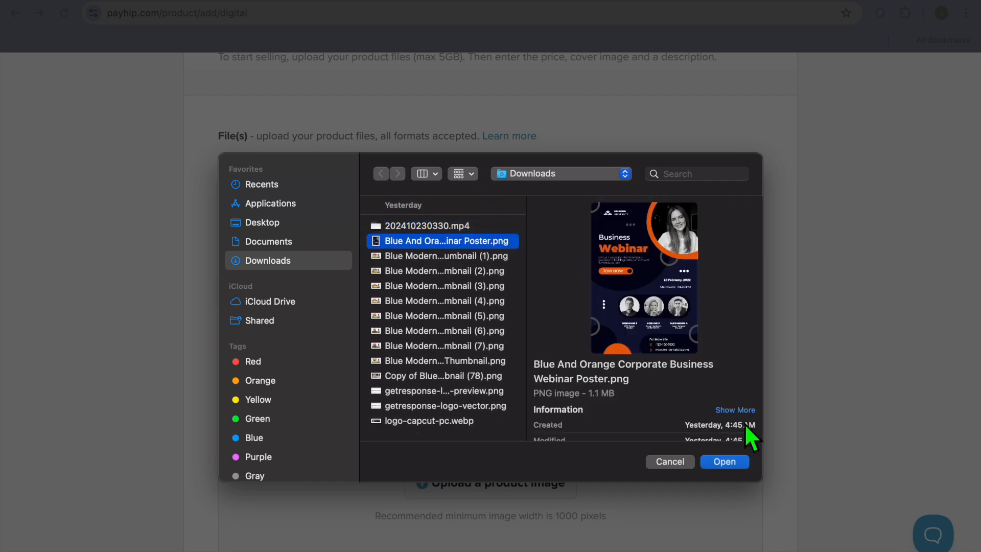
left_click(722, 463)
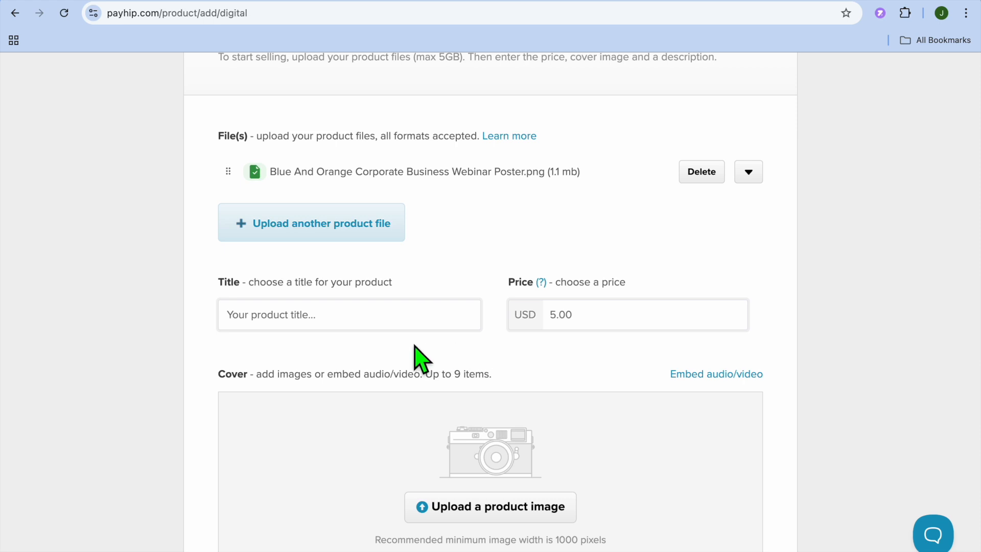
Step: Title the product "test" and upload "Blue And Orange Corporate Business Webinar Poster.png" as its cover image
left_click(360, 327)
left_click(336, 353)
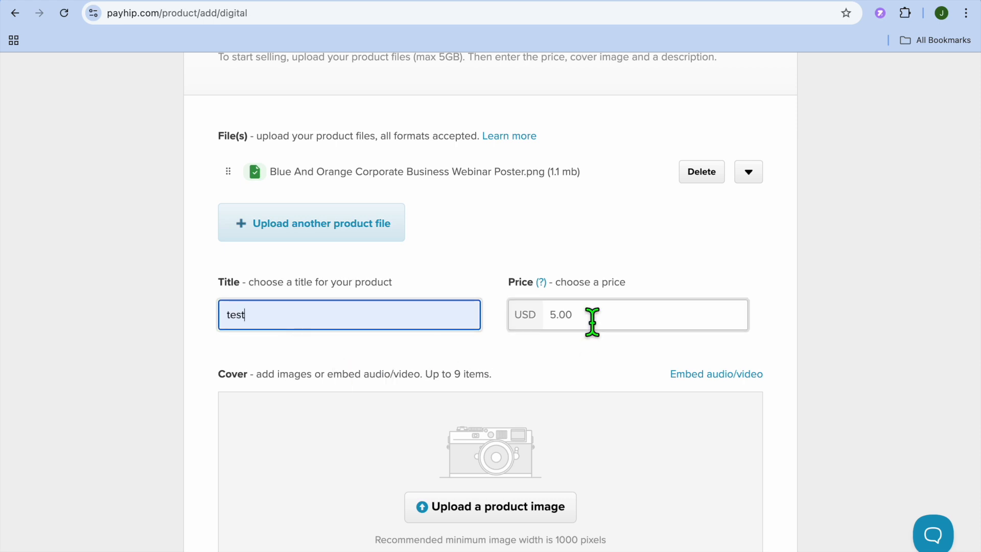
scroll(494, 387, "down", 4)
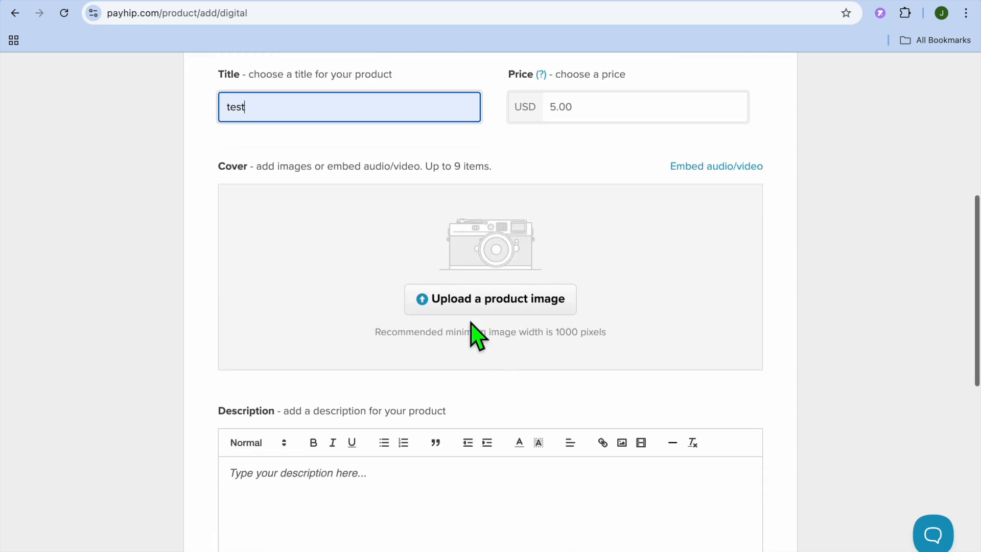
left_click(500, 305)
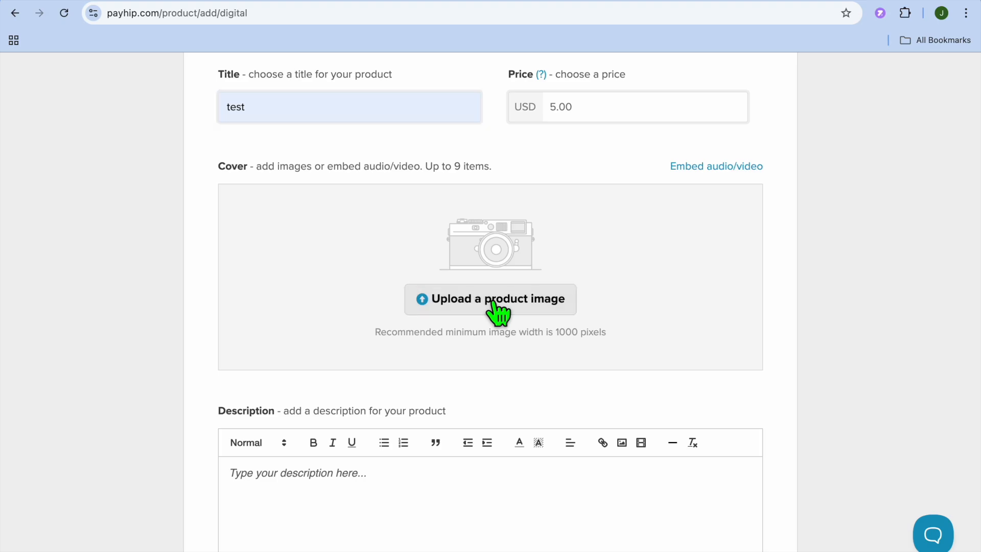
left_click(443, 240)
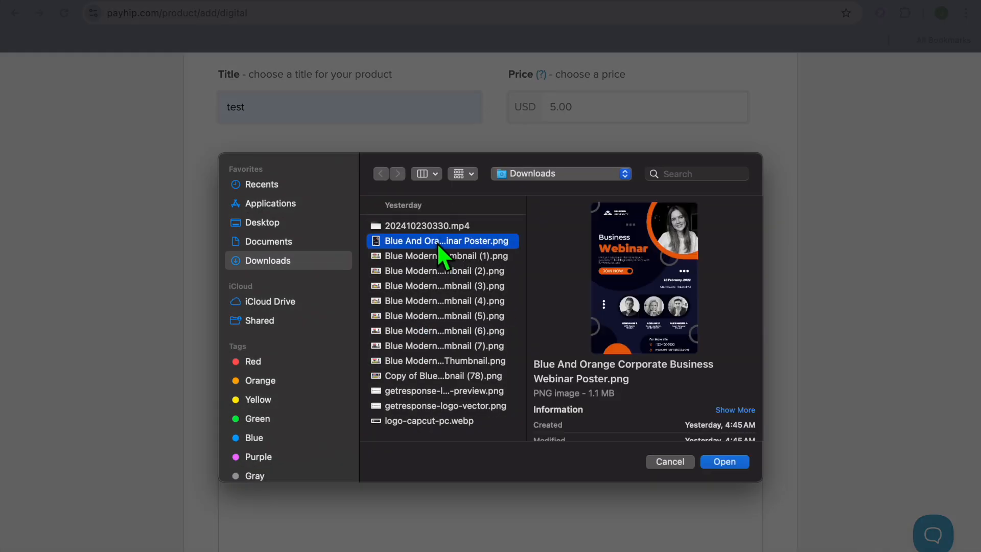
left_click(721, 462)
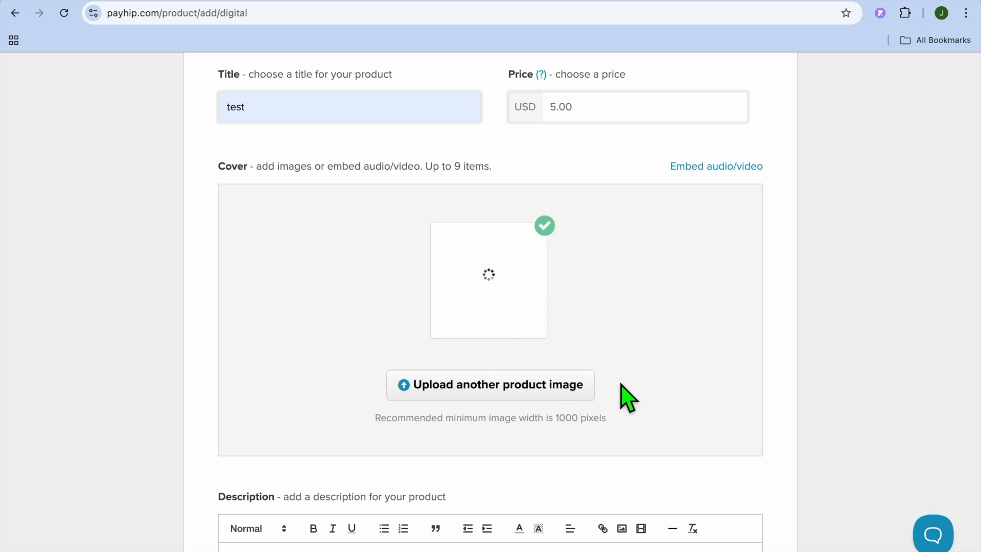
Step: Expand the product's advanced options and mark it as an ebook
scroll(634, 399, "down", 8)
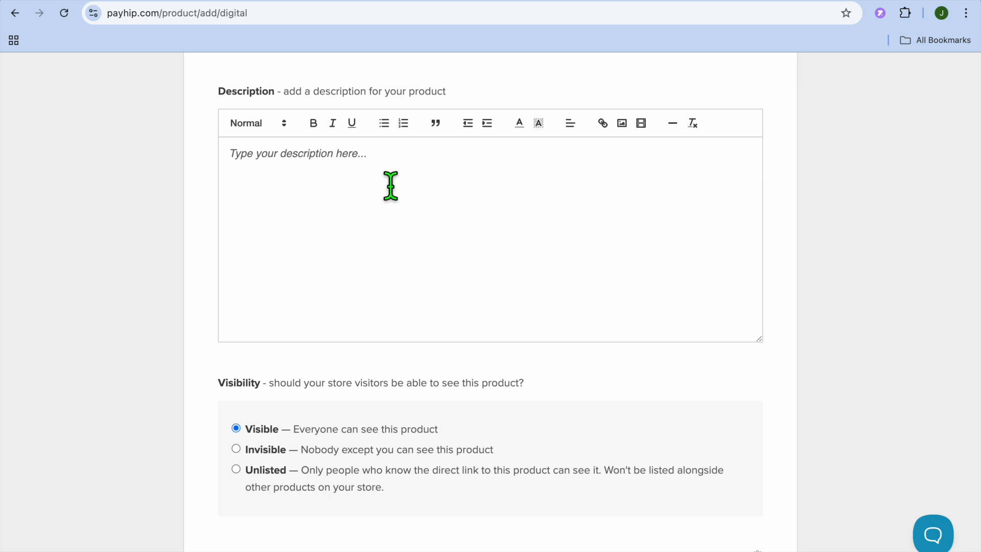
scroll(390, 187, "down", 4)
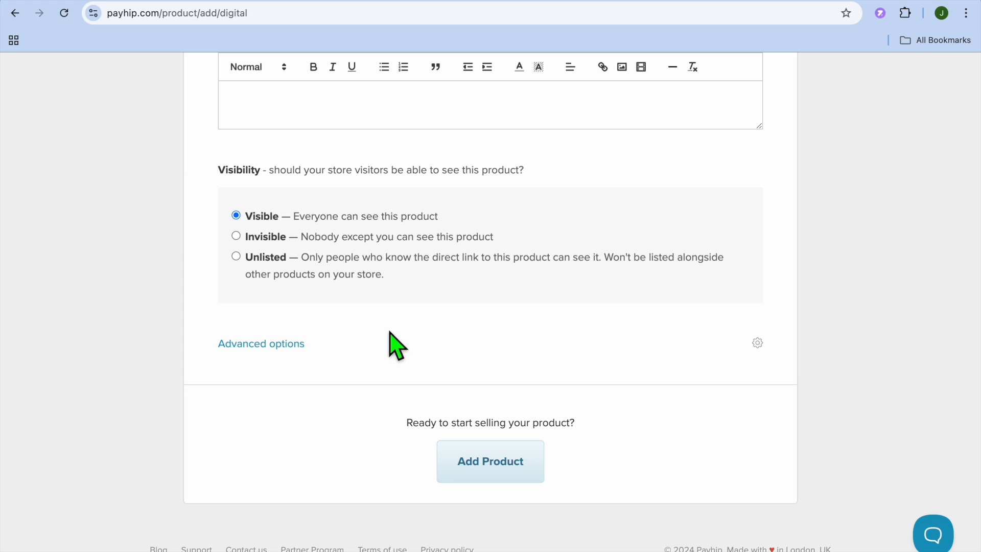
left_click(287, 344)
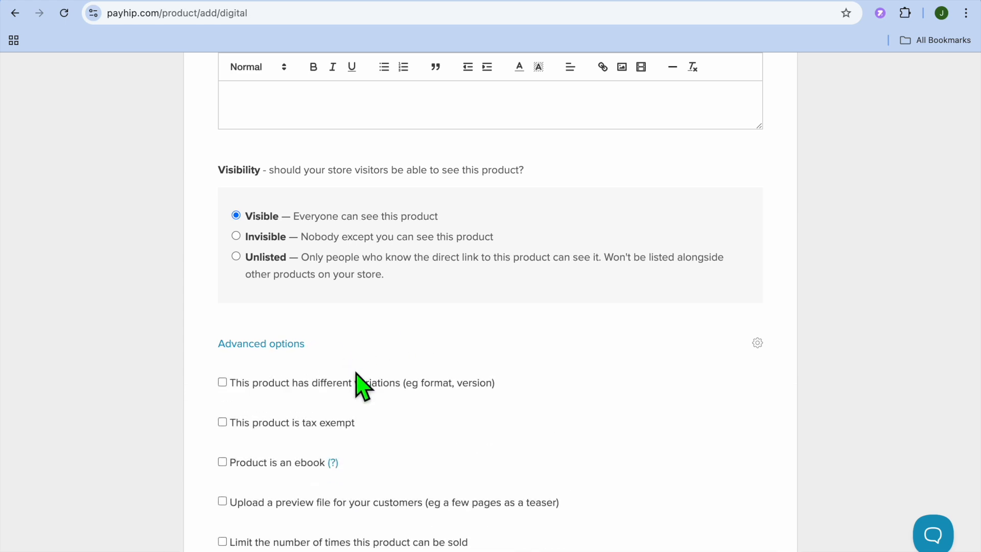
scroll(357, 376, "down", 2)
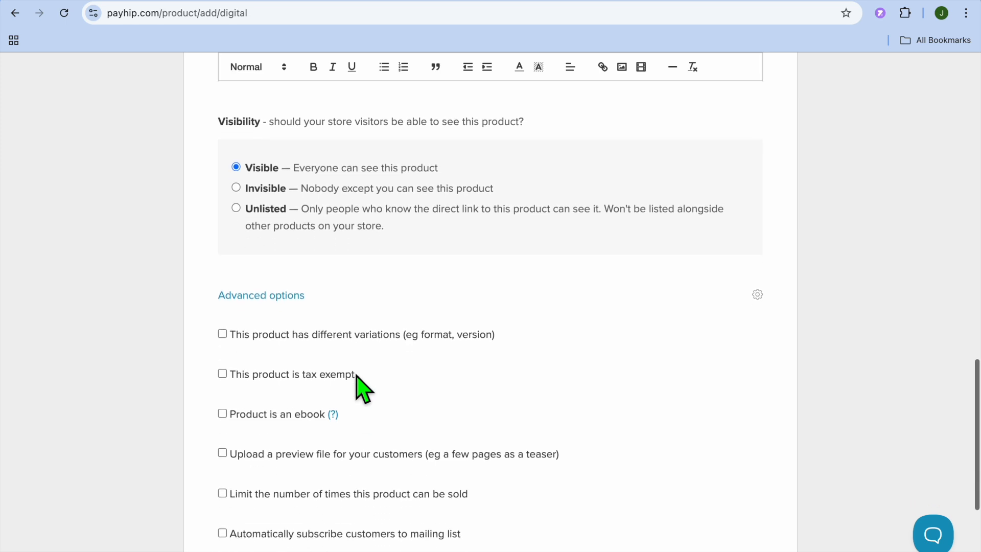
scroll(357, 378, "down", 4)
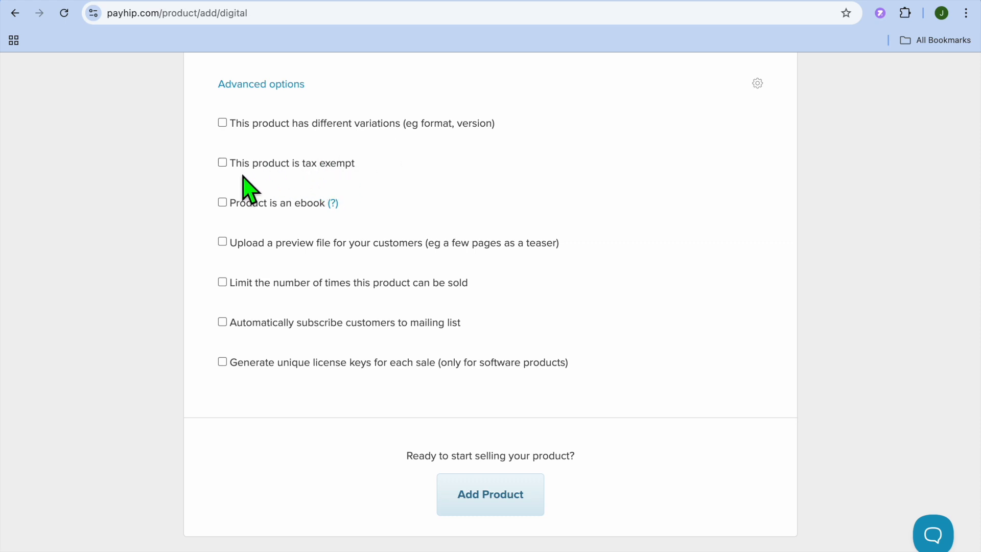
left_click(225, 205)
Step: Add the finished digital product to the store and open its product page
left_click(485, 493)
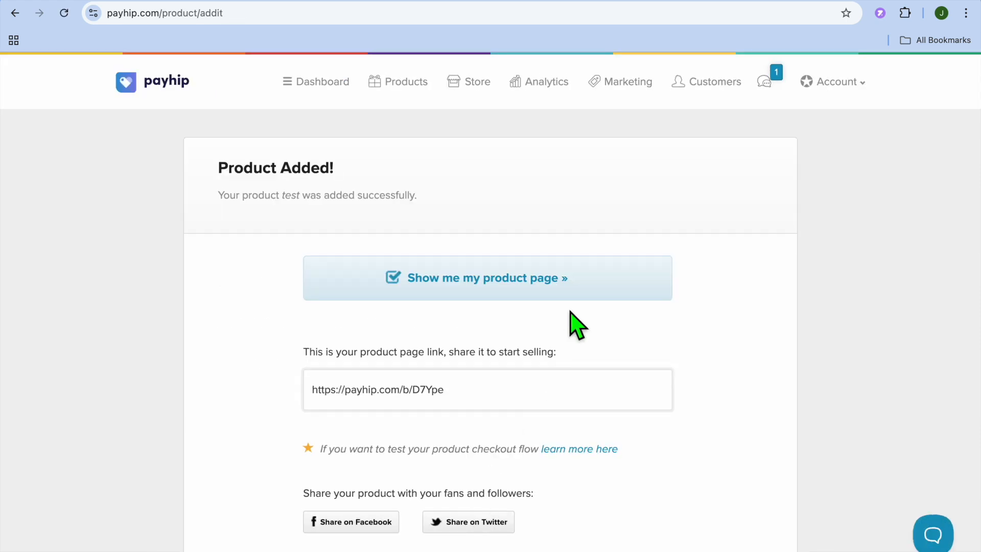
left_click(526, 292)
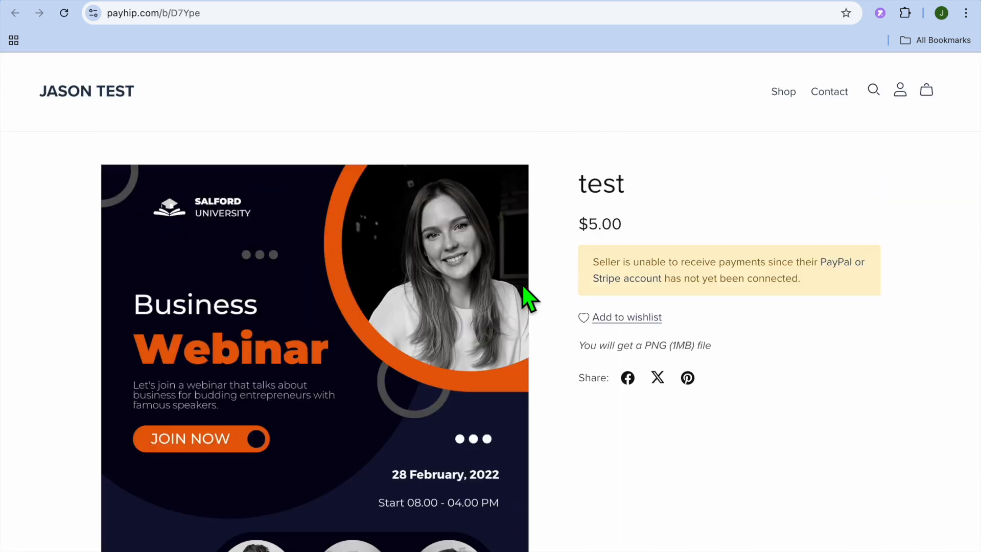
Step: Look over the new test product's public page and leave it
scroll(438, 300, "down", 5)
scroll(438, 301, "up", 6)
left_click(846, 4)
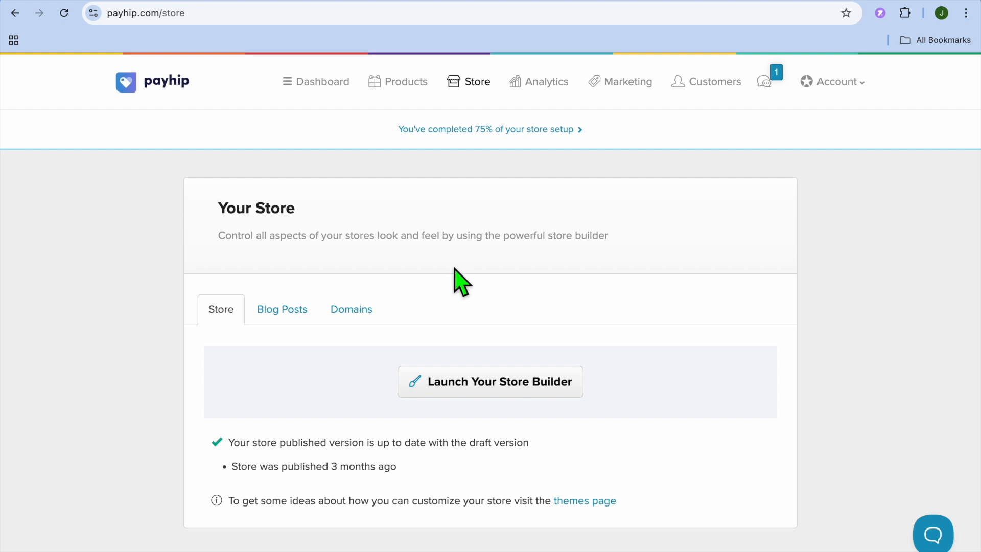
Step: Launch the store builder from the store page and look over the All Products page
scroll(460, 282, "down", 1)
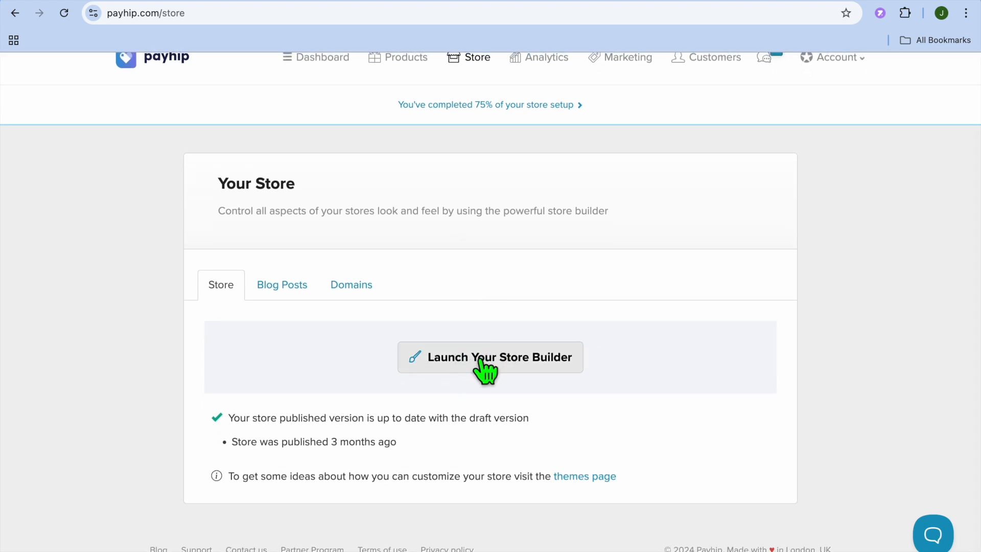
left_click(512, 367)
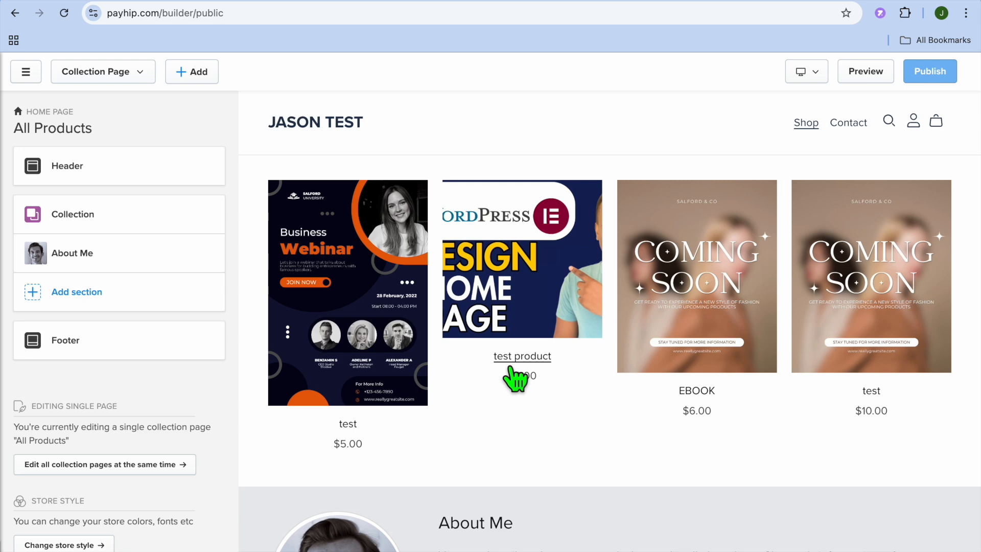
scroll(515, 379, "down", 3)
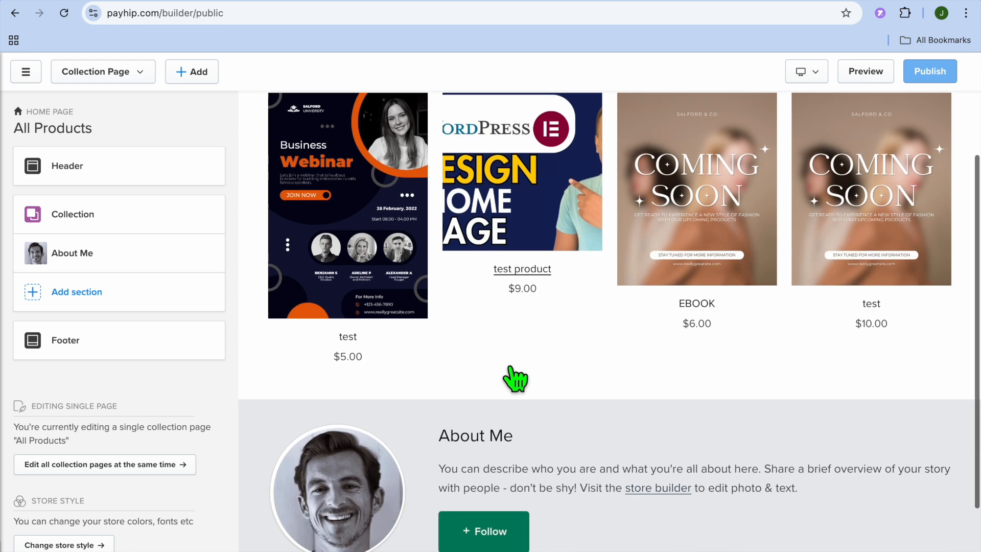
scroll(562, 332, "up", 3)
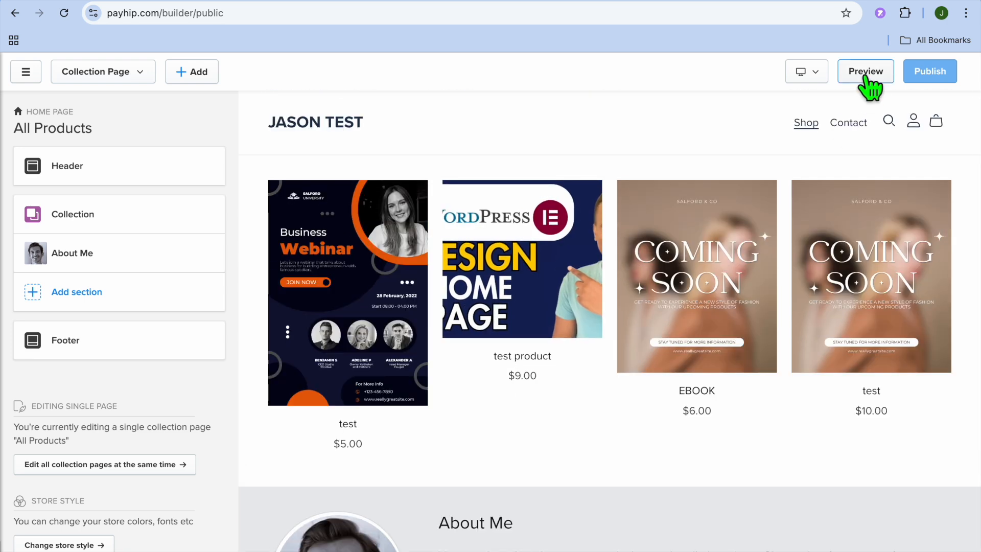
Step: Preview the store in a separate tab, examine its product listing and About Me section, and return to the builder
right_click(867, 76)
left_click(833, 83)
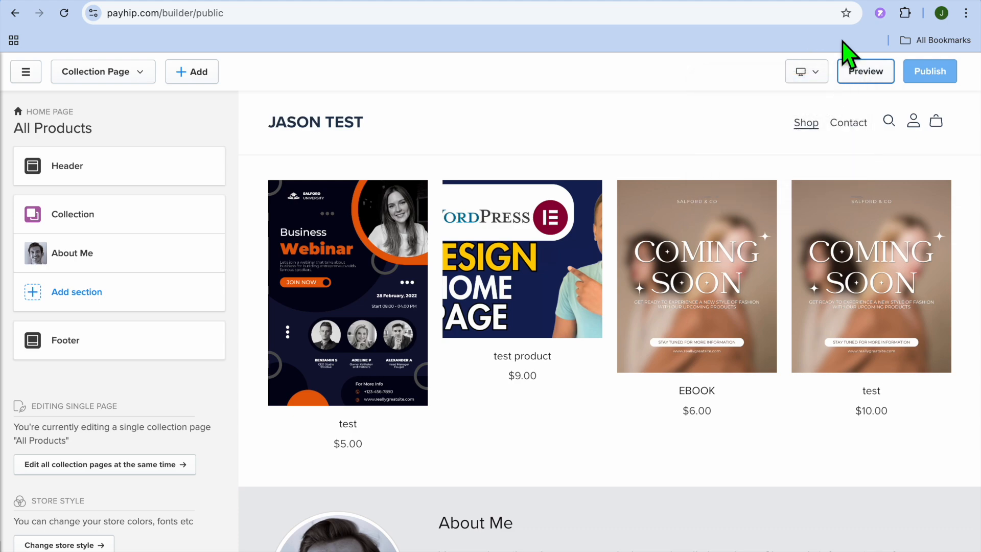
left_click(834, 0)
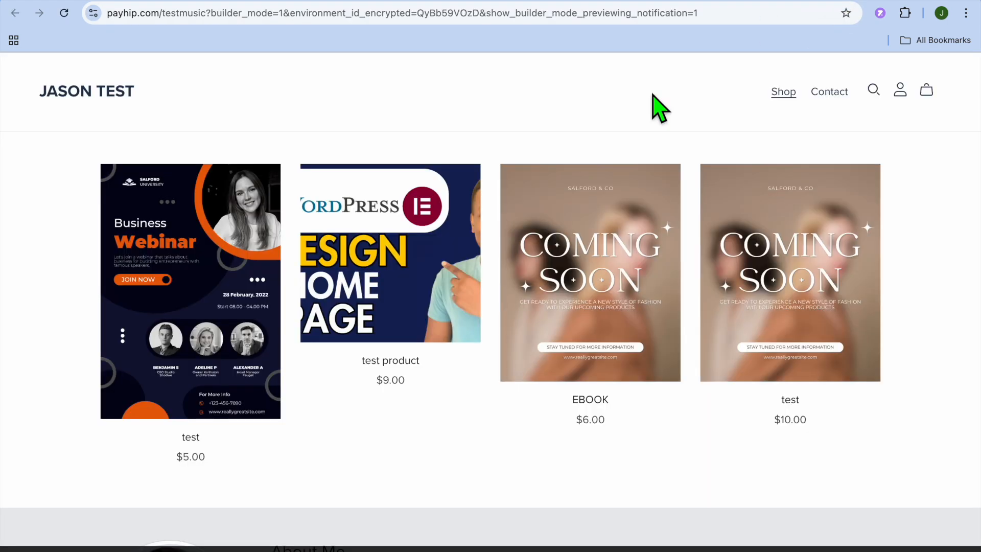
scroll(653, 106, "down", 5)
scroll(652, 101, "up", 5)
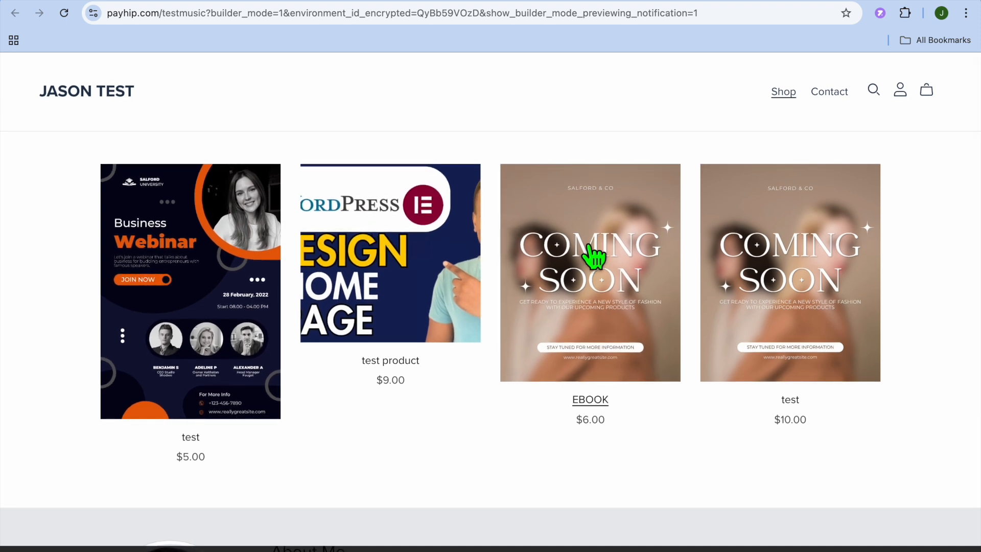
scroll(474, 284, "down", 5)
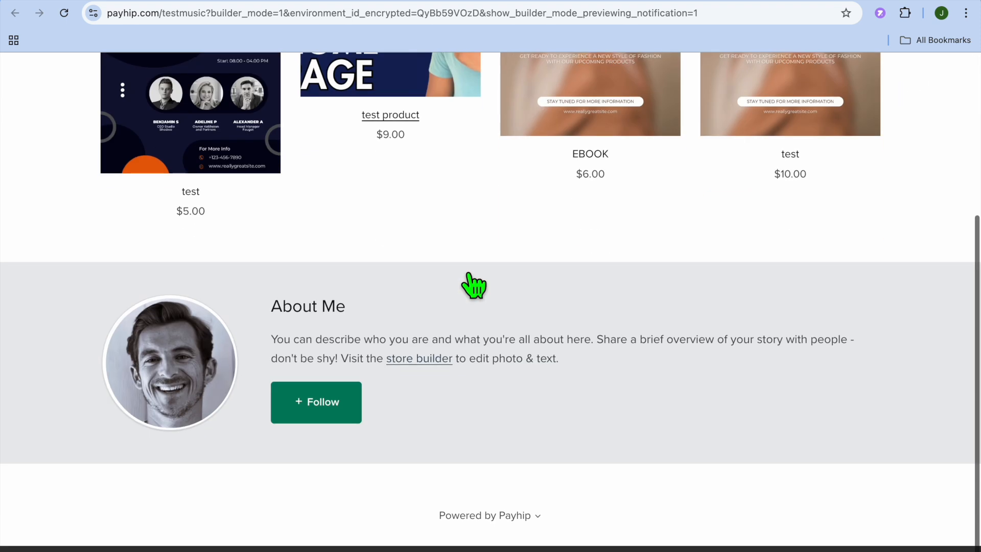
scroll(422, 351, "up", 5)
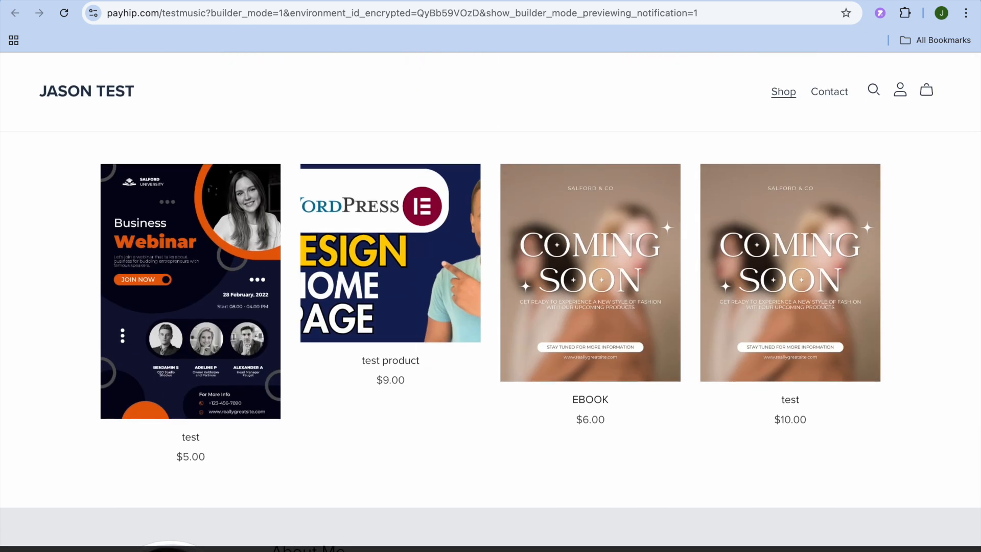
left_click(810, 3)
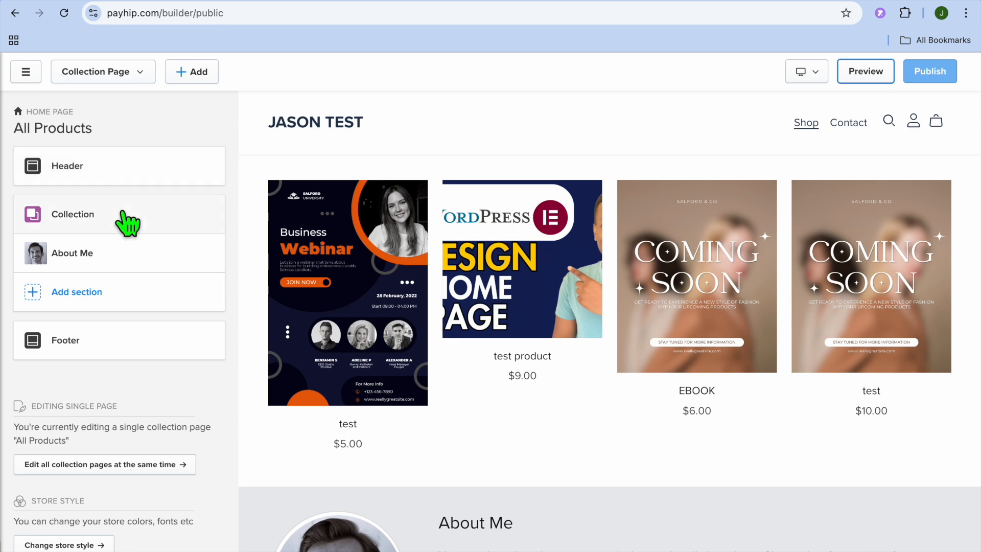
Step: Open the Collection section, try the 1:1, 3:2, 4:3 and 16:9 aspect ratios, and set the aspect ratio back to Adapt
left_click(104, 224)
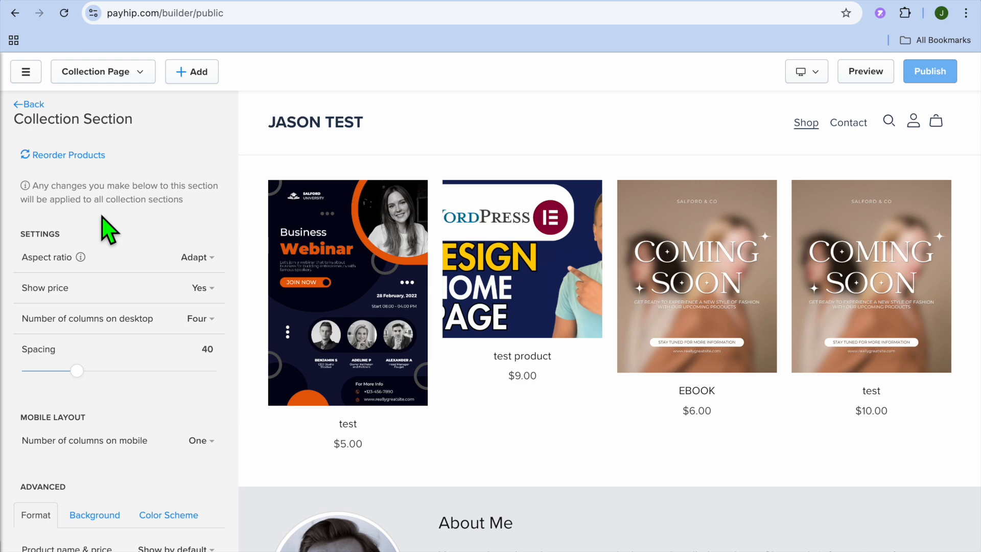
left_click(197, 257)
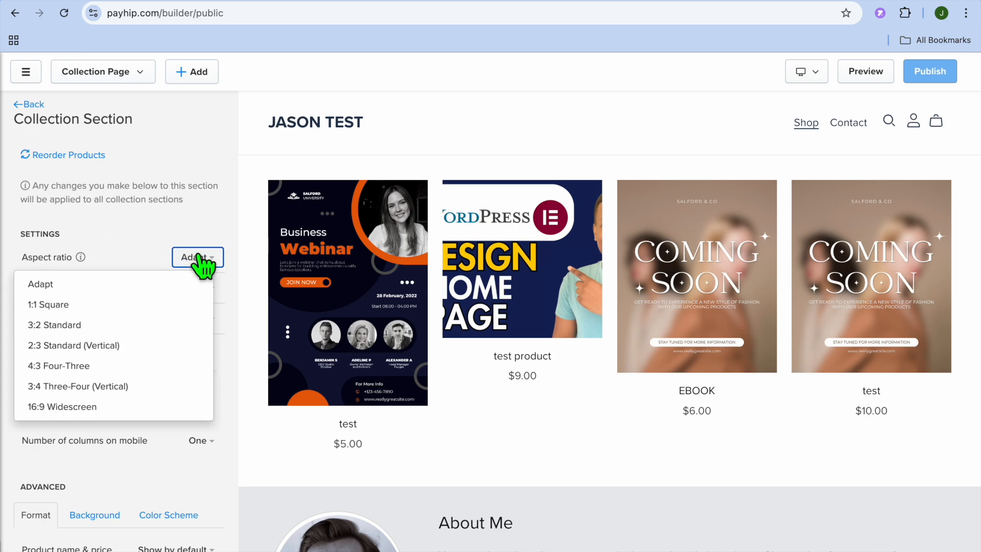
left_click(105, 305)
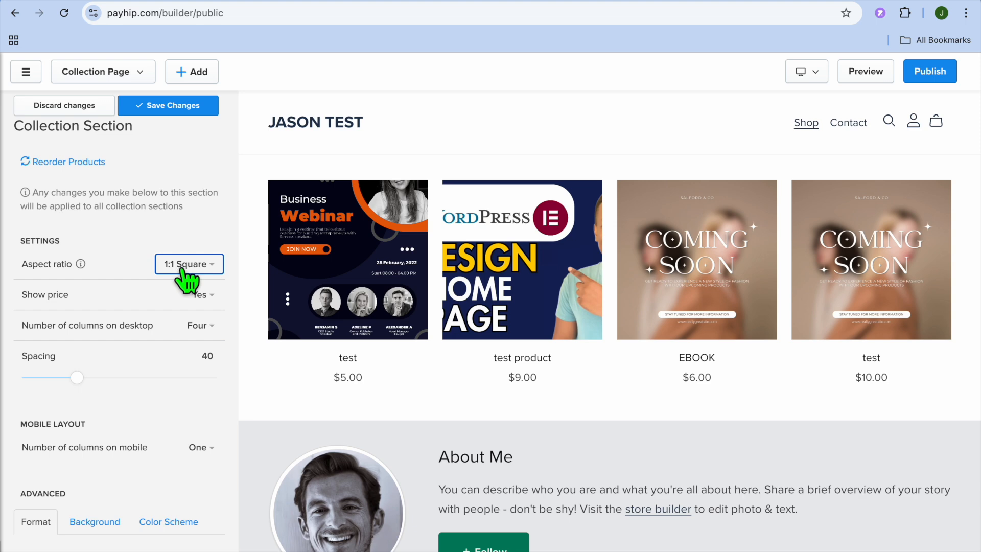
left_click(181, 267)
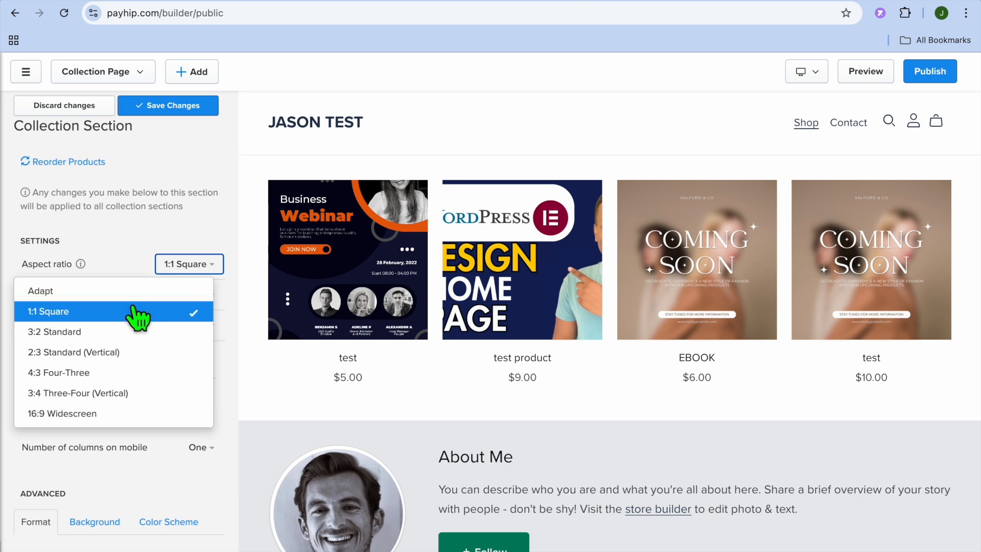
left_click(108, 337)
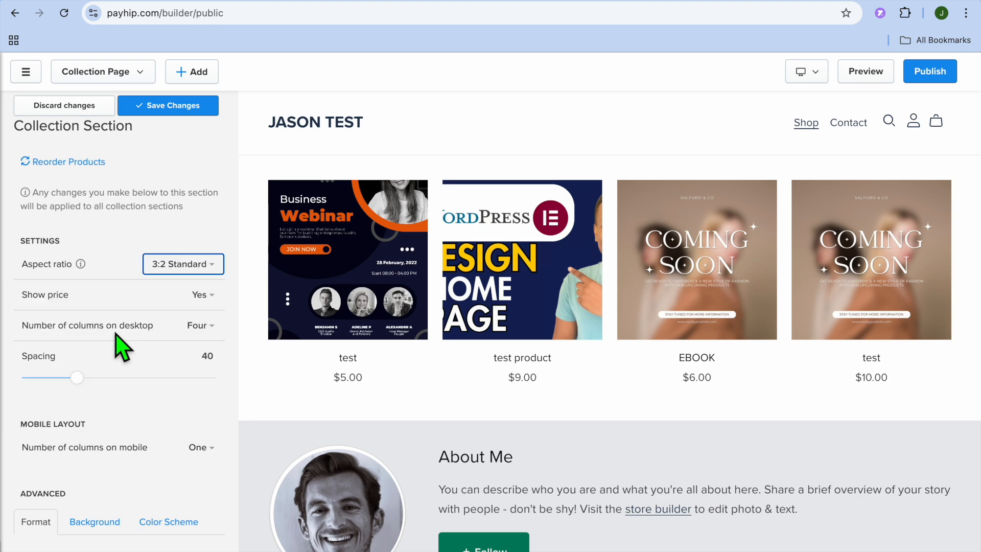
left_click(195, 268)
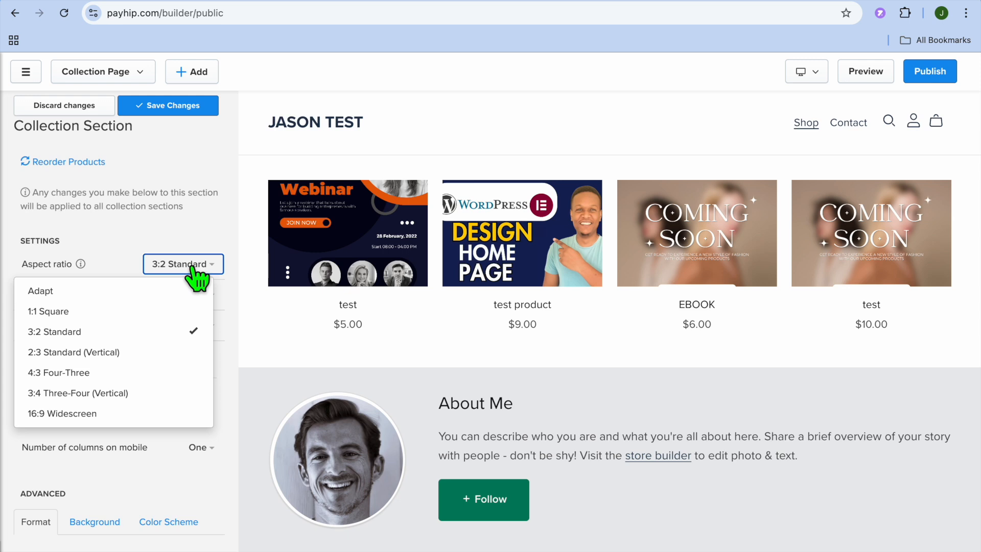
left_click(114, 379)
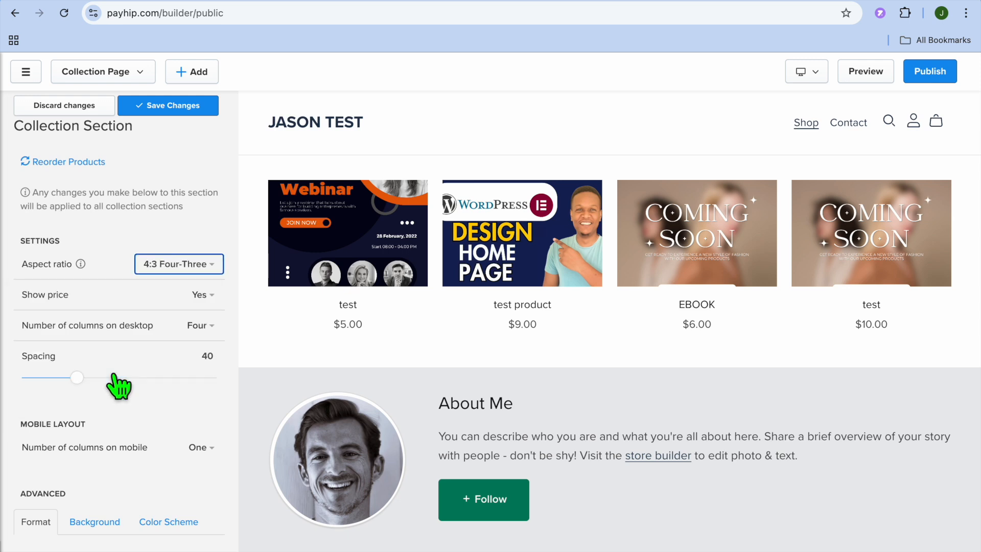
left_click(196, 269)
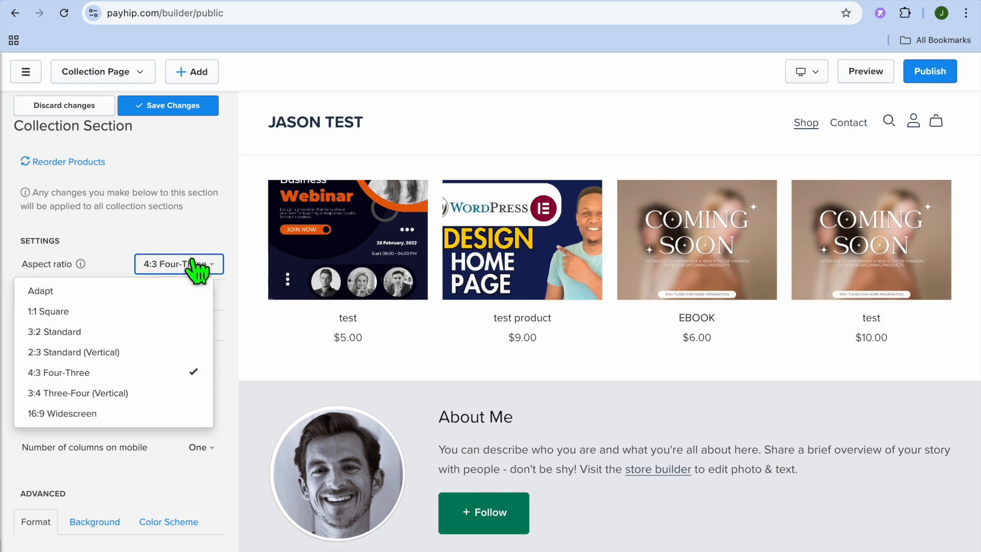
scroll(146, 352, "down", 1)
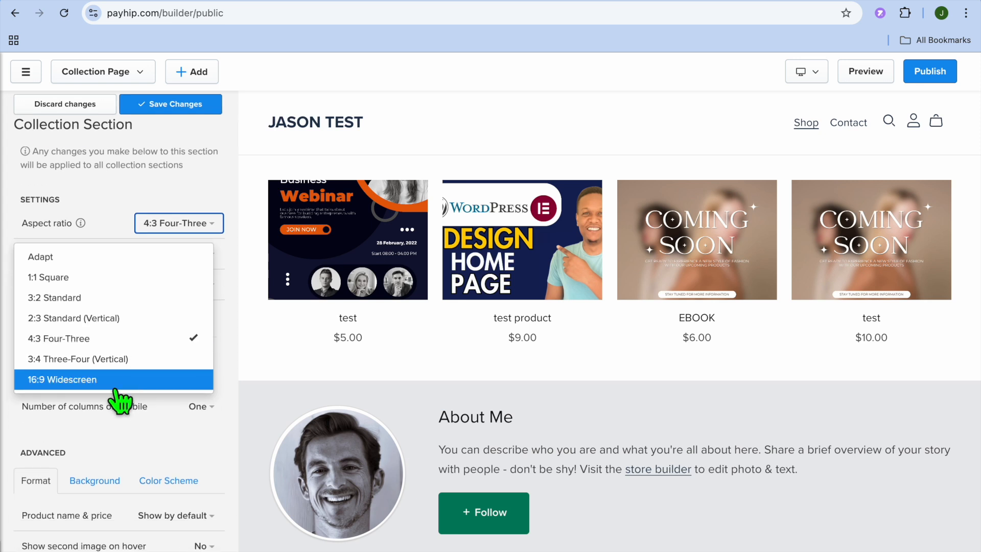
left_click(115, 384)
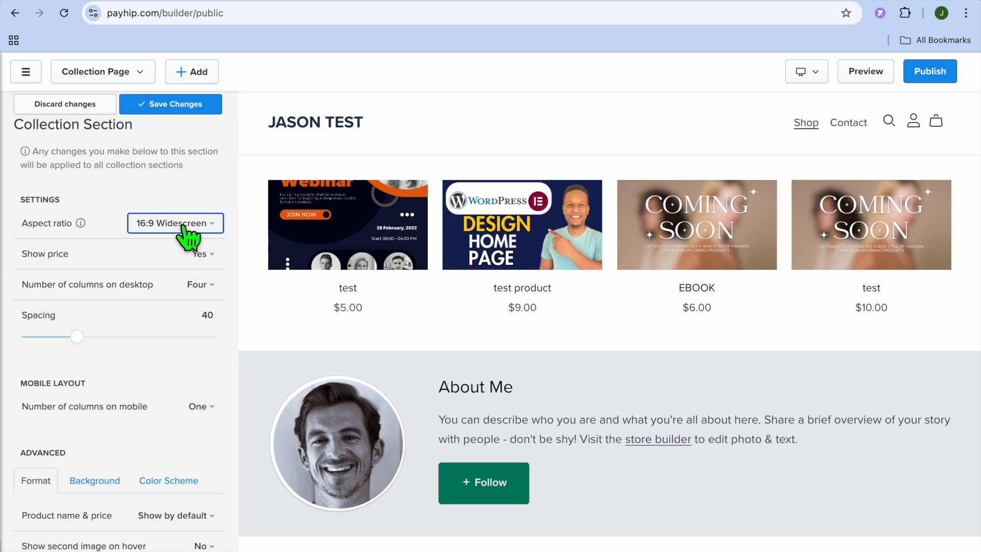
left_click(184, 226)
left_click(137, 248)
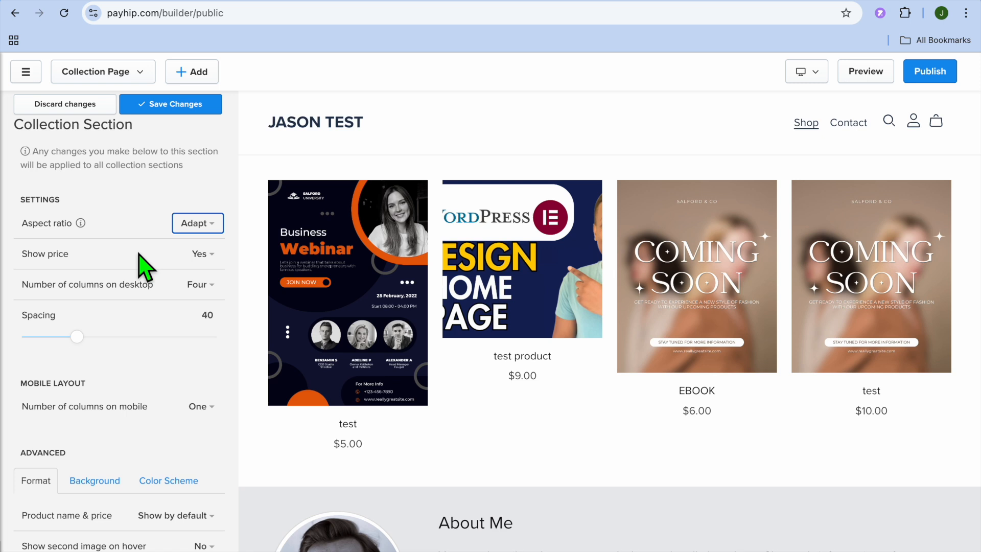
Step: Hide the product prices in the collection section and turn them back on
left_click(205, 257)
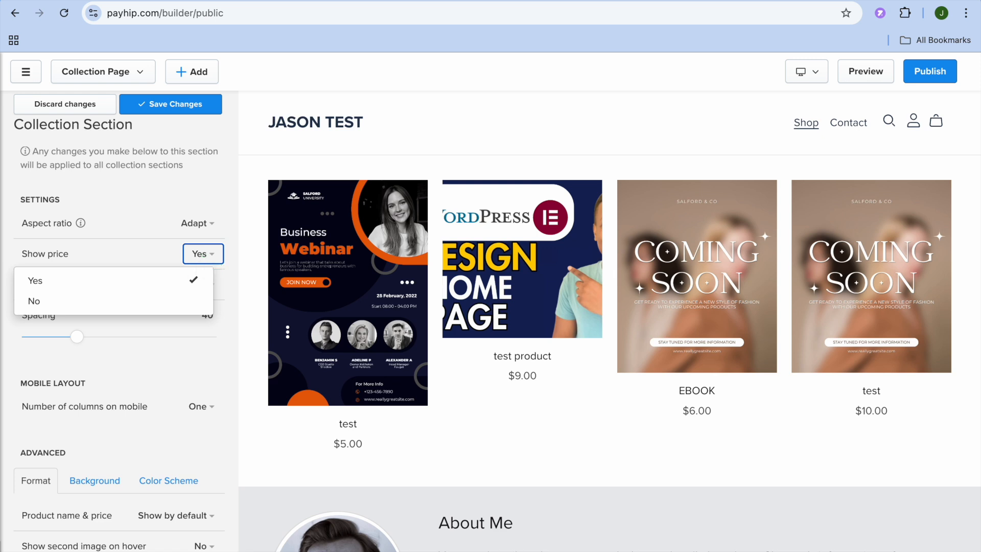
left_click(136, 301)
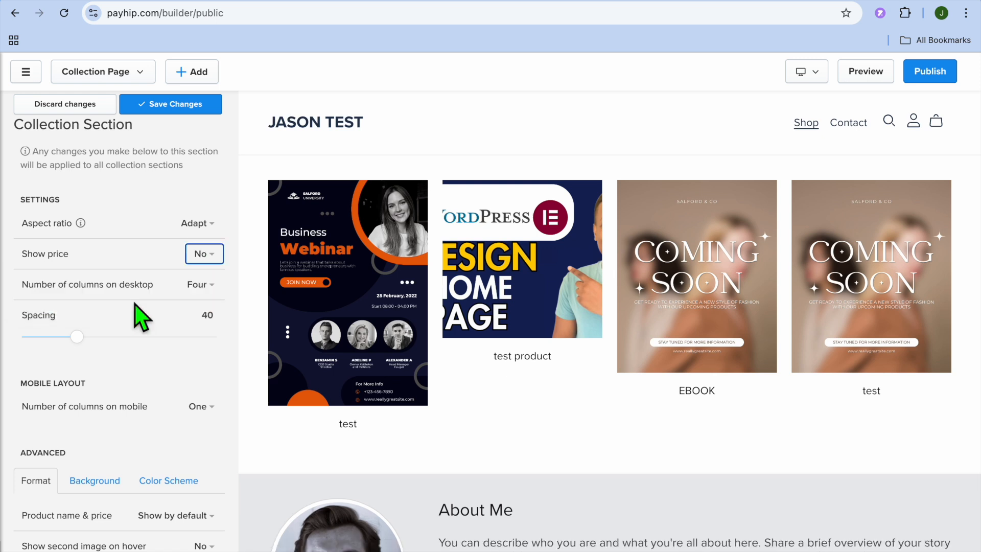
left_click(211, 260)
left_click(169, 285)
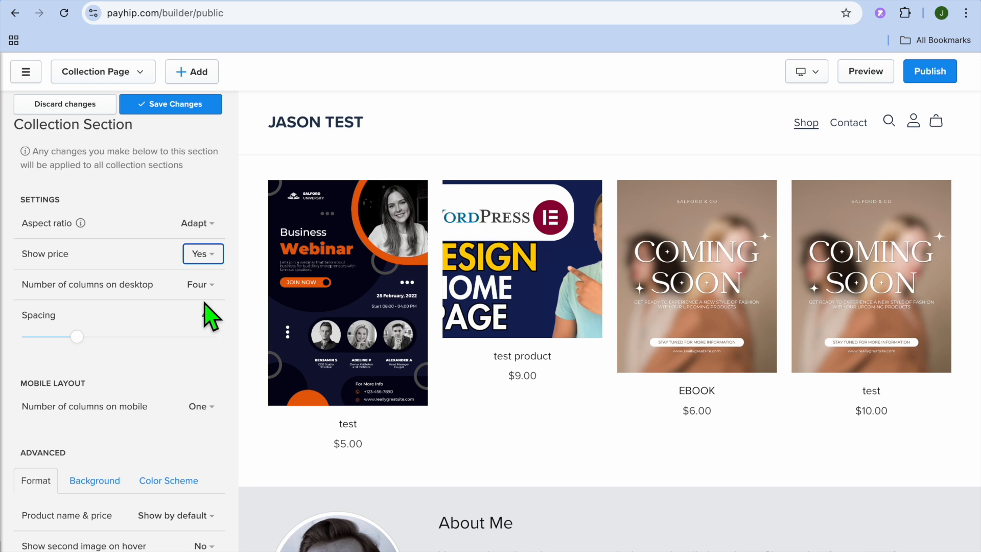
Step: Set the collection's number of desktop columns to Three and check the options for mobile columns
left_click(207, 285)
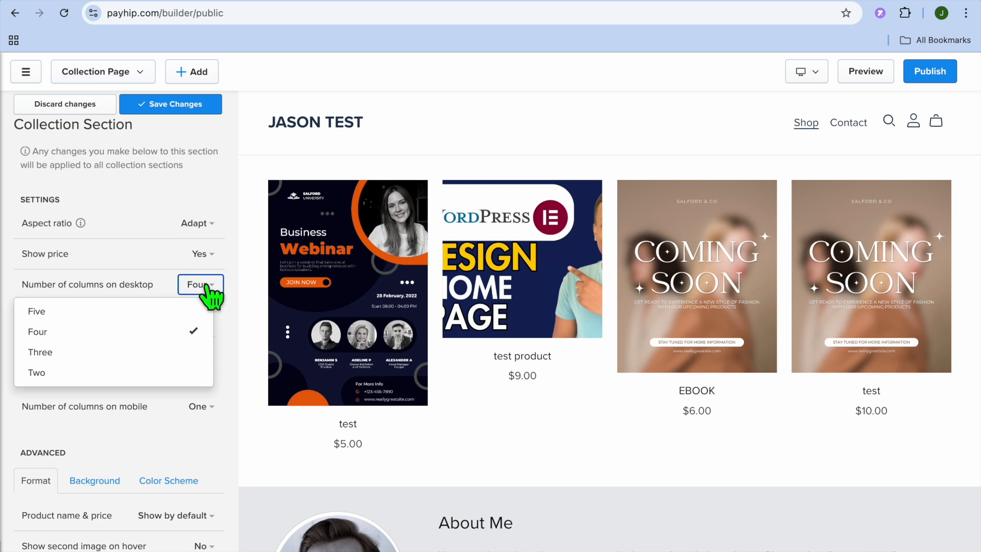
left_click(106, 352)
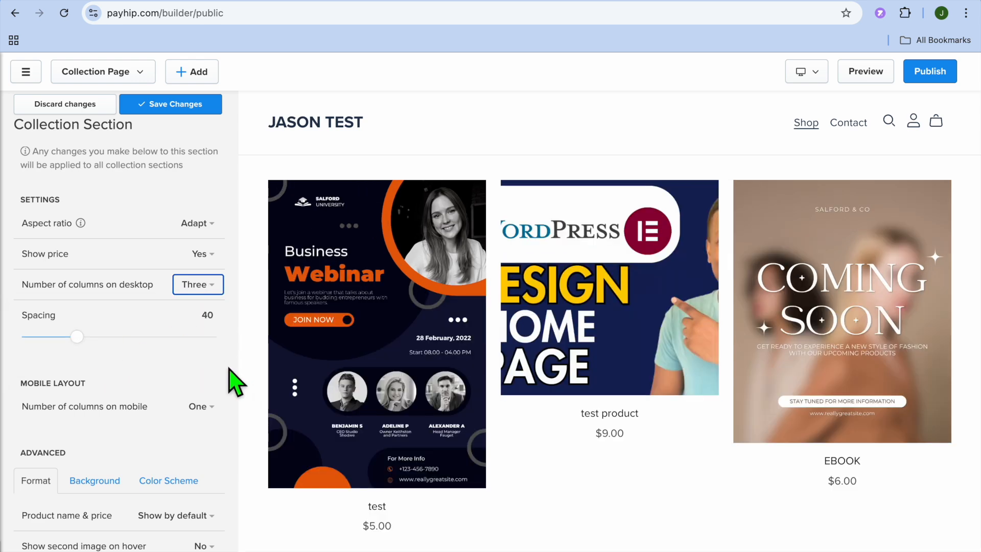
scroll(164, 327, "down", 2)
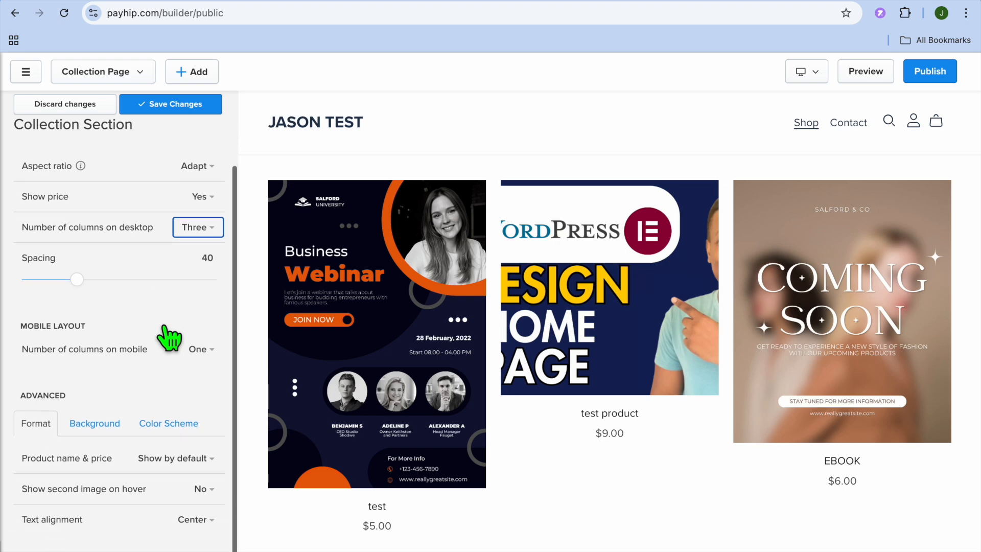
left_click(202, 326)
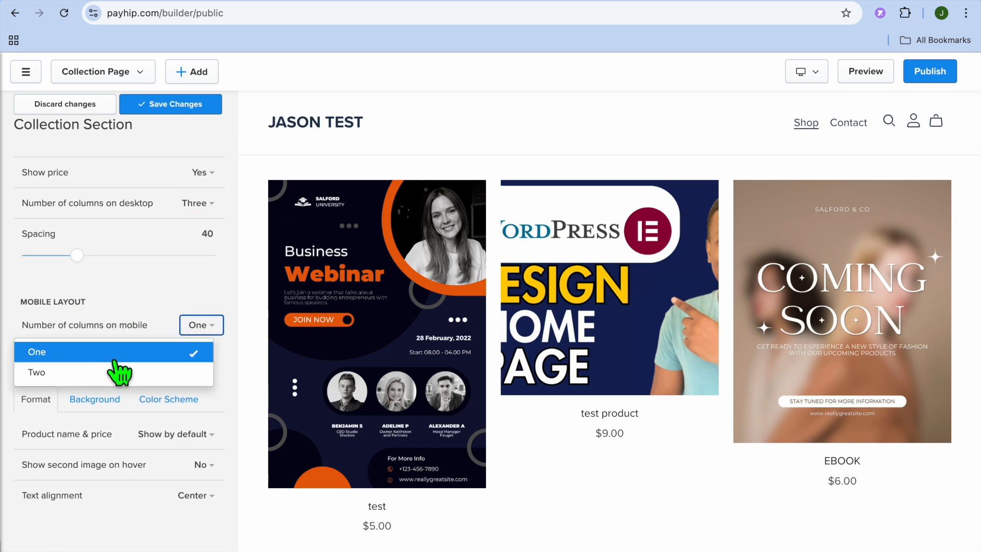
left_click(143, 307)
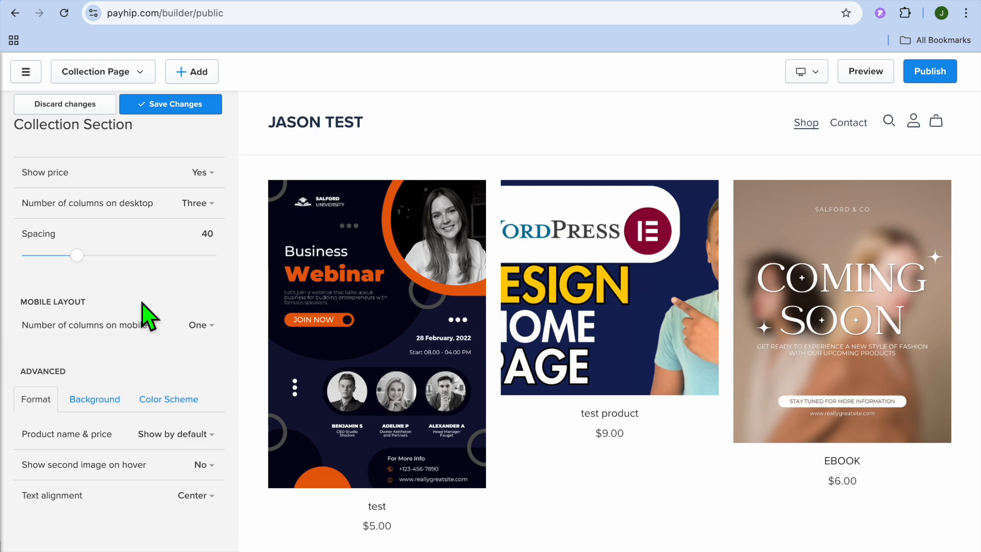
Step: Examine the collection section's advanced background width and color scheme options
left_click(109, 399)
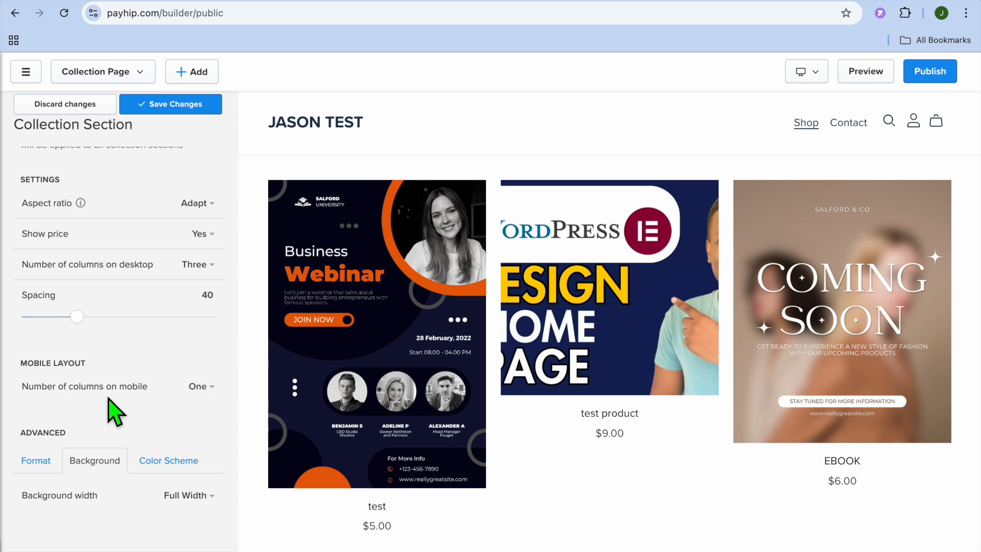
left_click(209, 508)
left_click(205, 498)
left_click(169, 461)
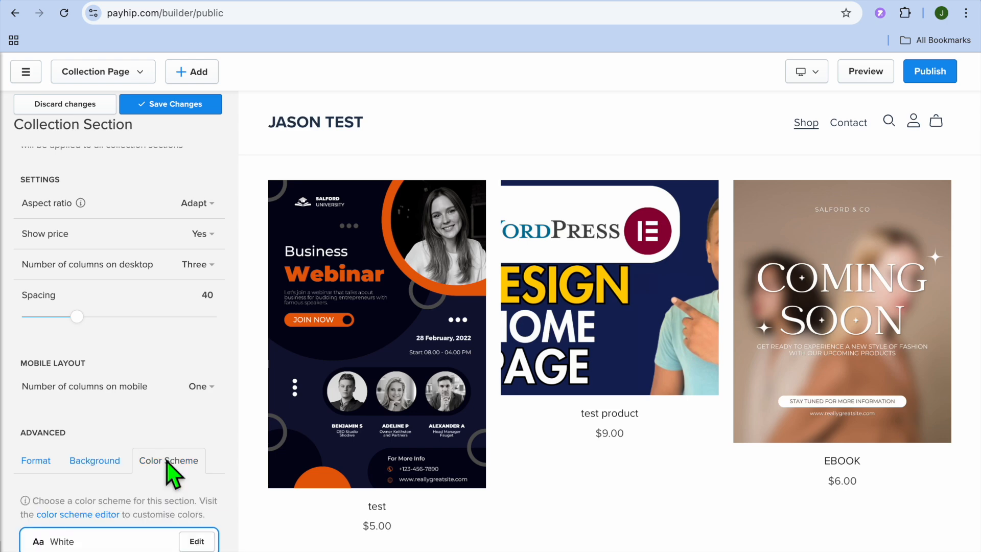
scroll(167, 460, "down", 4)
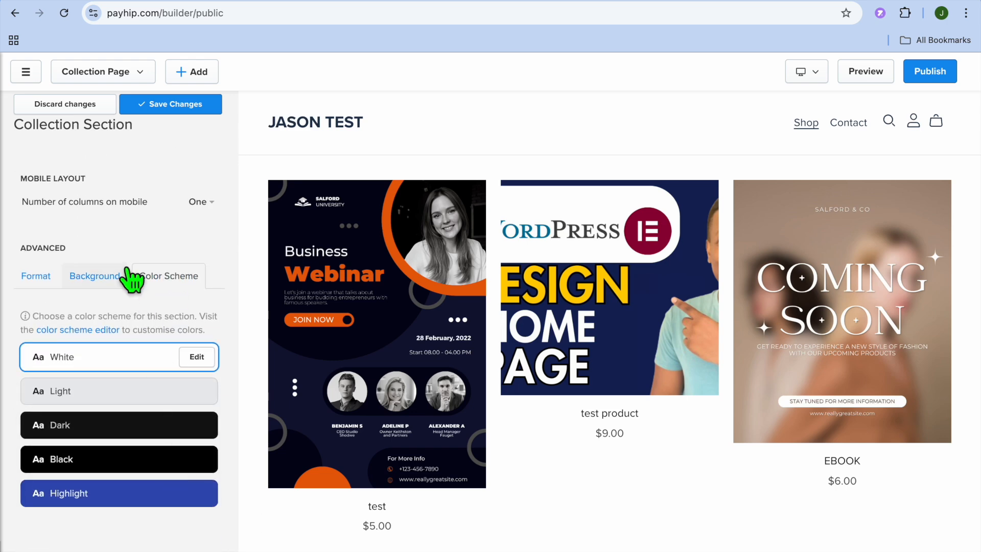
left_click(121, 279)
Step: Try the Dark color scheme on the collection section and replace it with the Highlight scheme
left_click(165, 470)
scroll(165, 470, "down", 4)
left_click(102, 432)
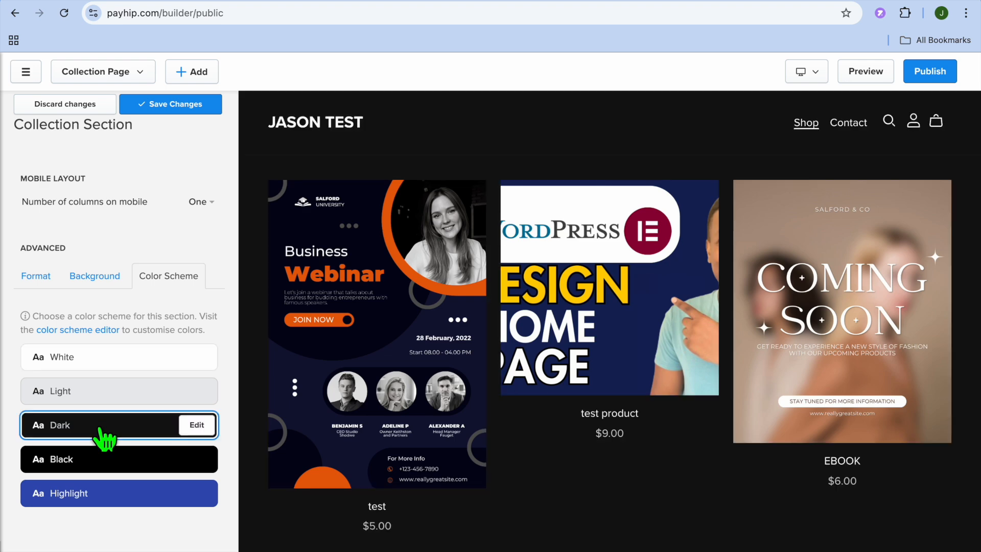
left_click(120, 494)
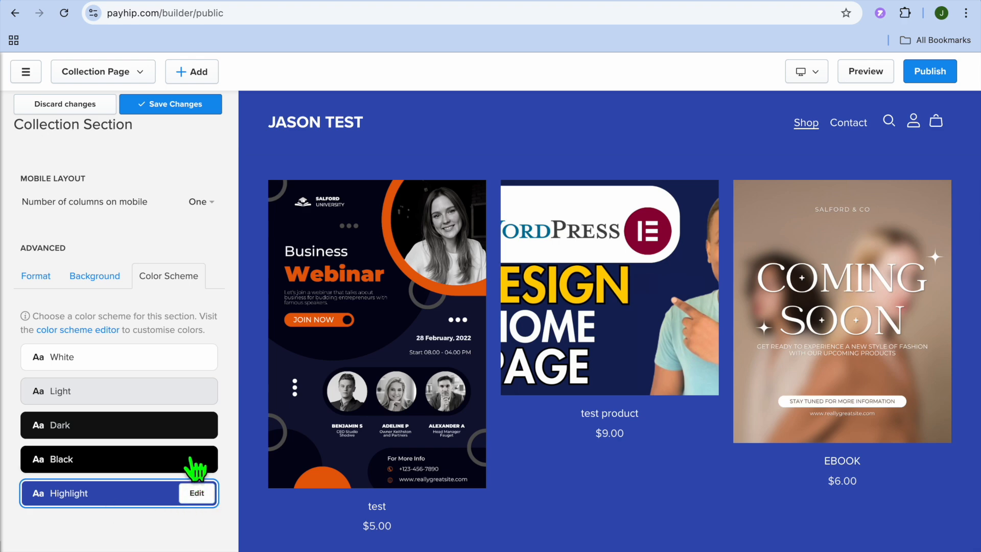
Step: Save the changes made to the collection section
scroll(150, 337, "up", 5)
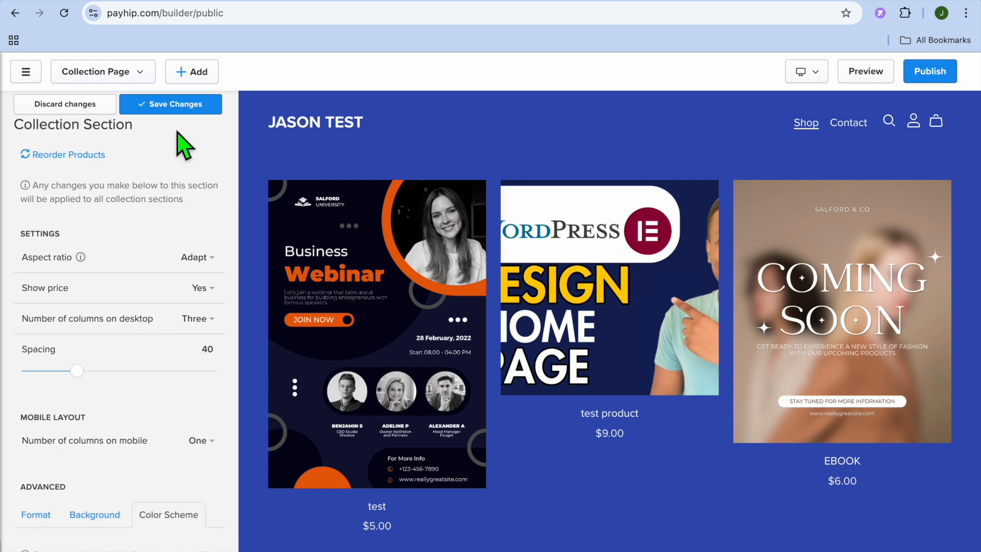
left_click(177, 108)
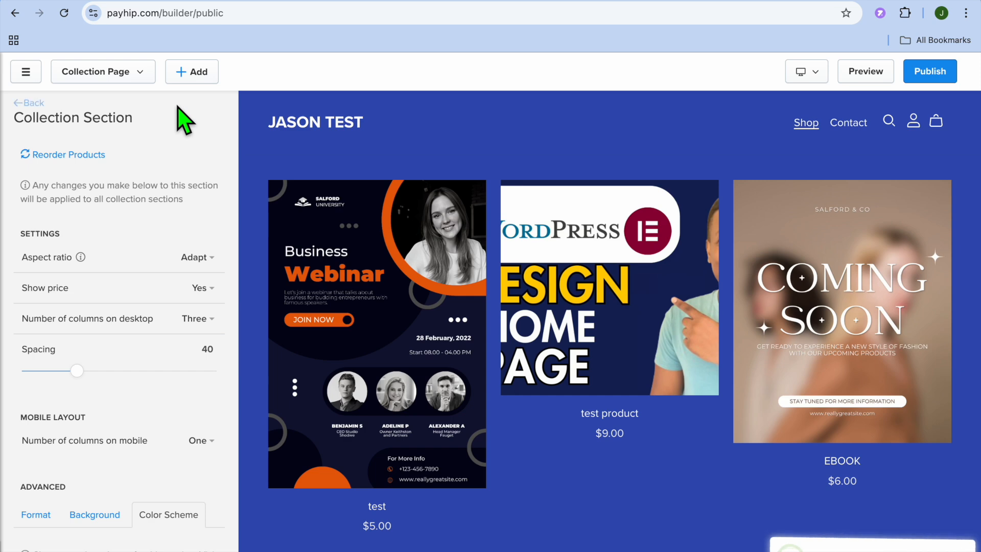
Step: Add a new Slideshow section to the collection page using the image slide layout
left_click(192, 71)
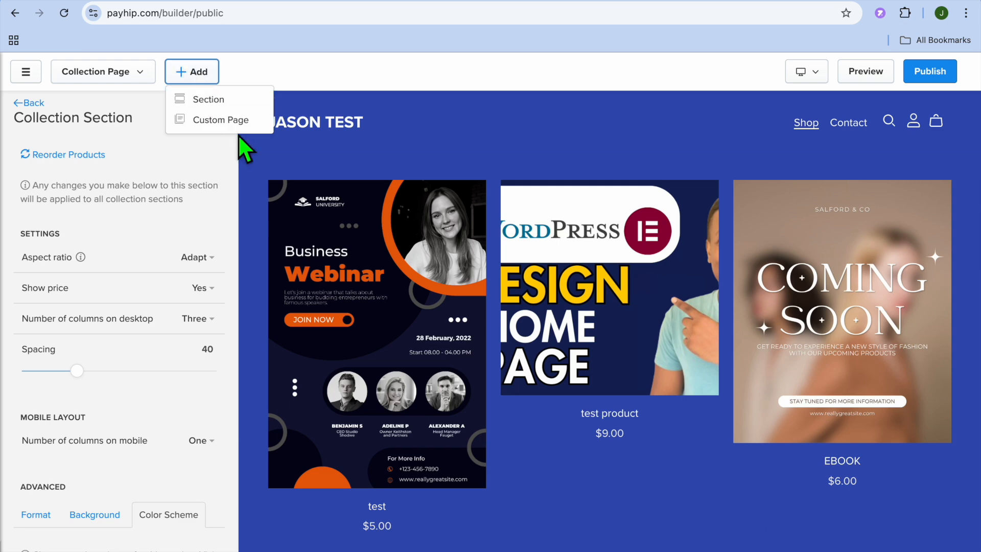
left_click(221, 99)
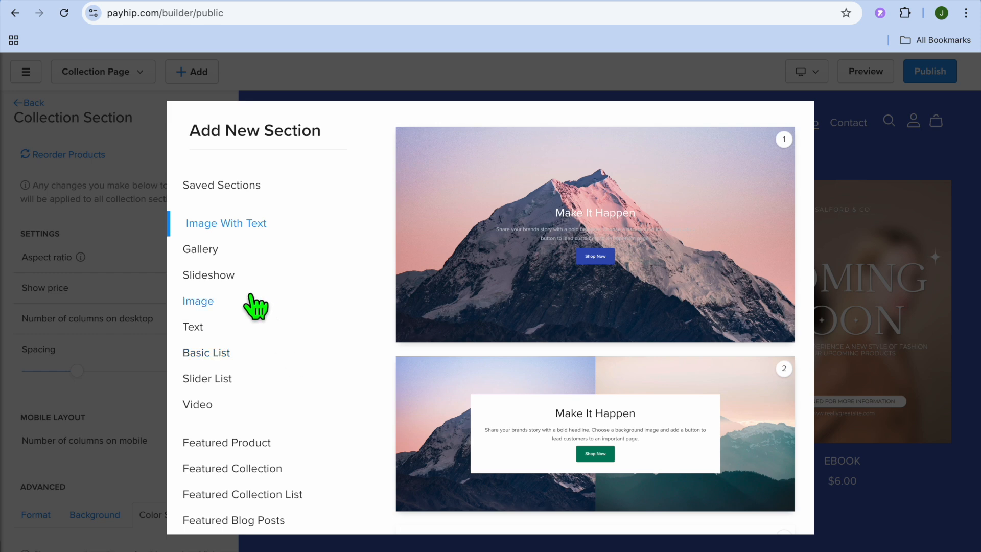
scroll(250, 295, "down", 5)
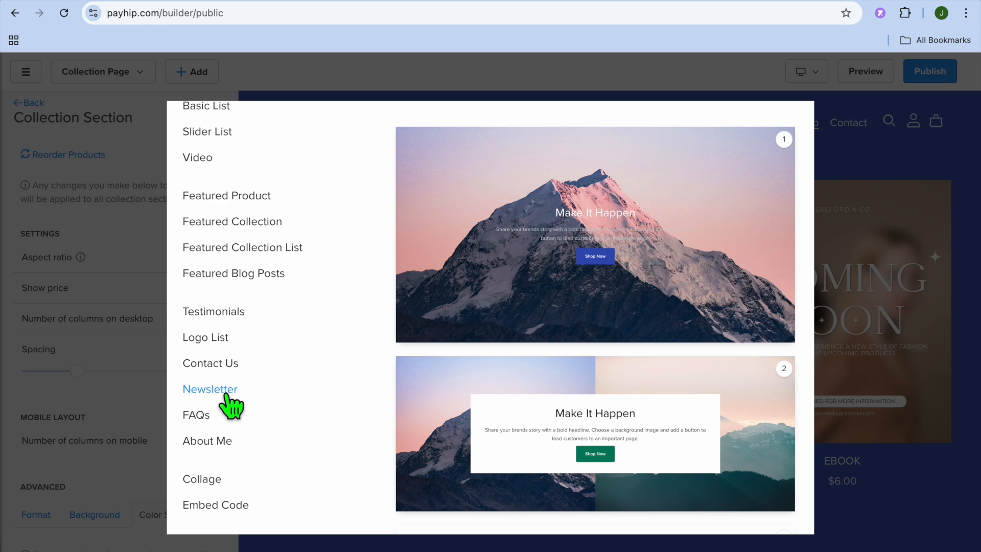
scroll(218, 426, "up", 5)
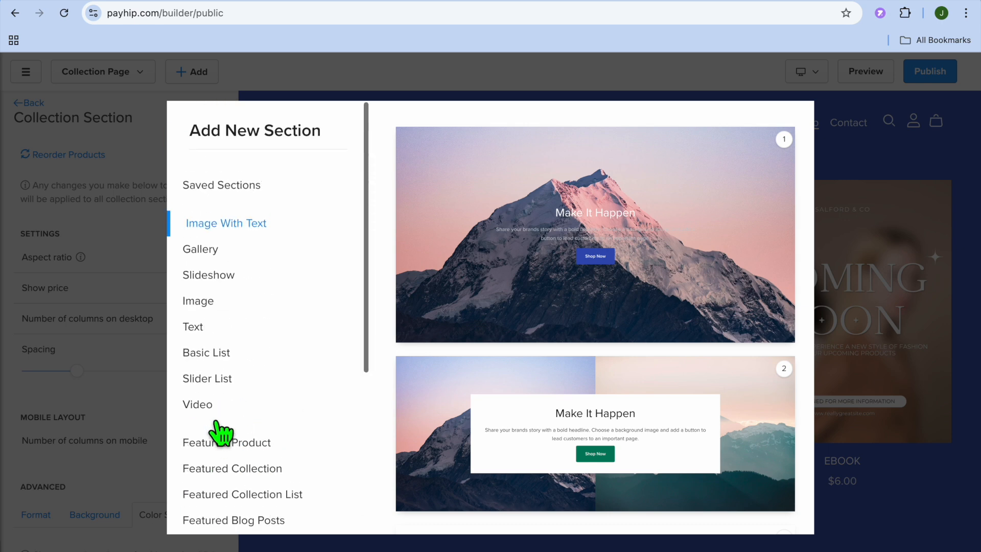
left_click(230, 288)
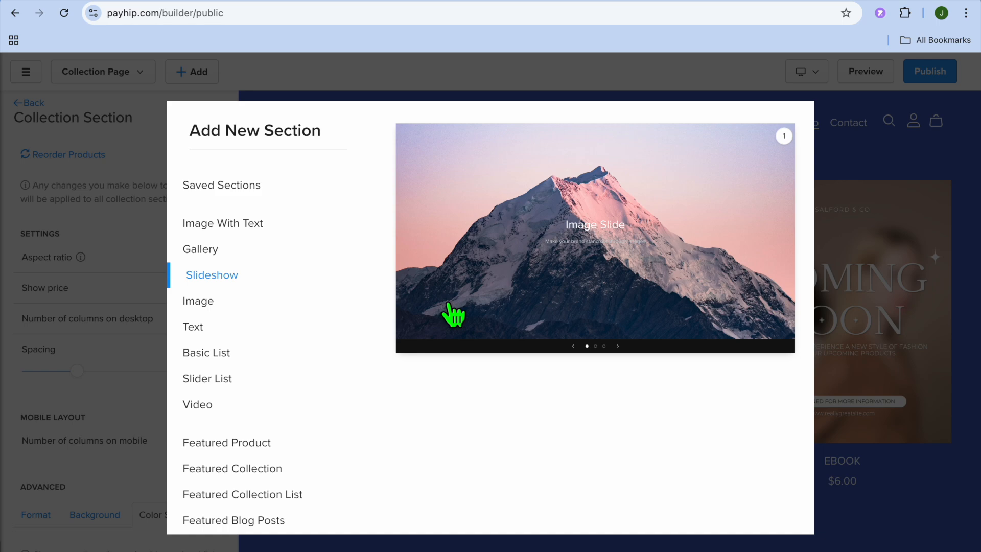
left_click(587, 312)
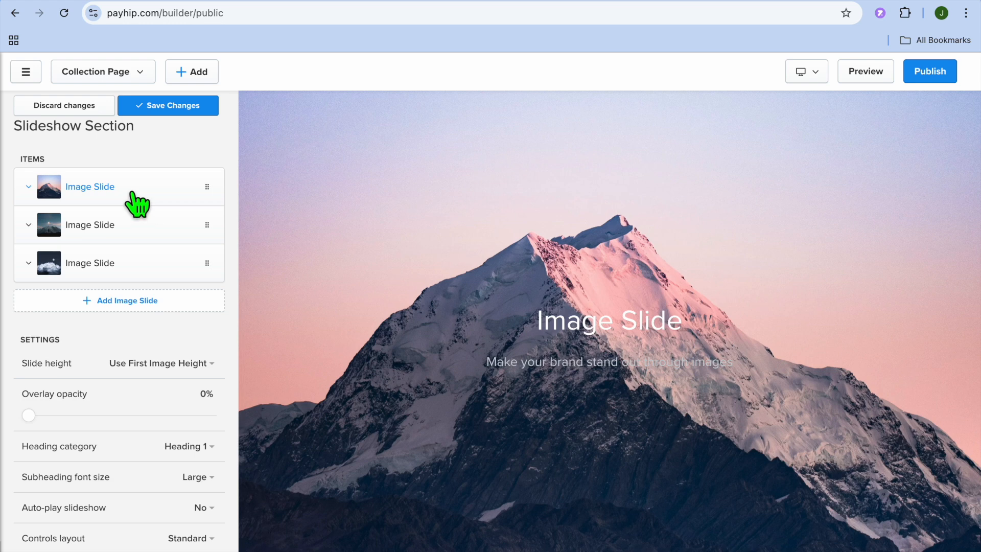
Step: Examine the first image slide's options for image, heading, subheading, button and desktop position, and collapse the slide
left_click(137, 205)
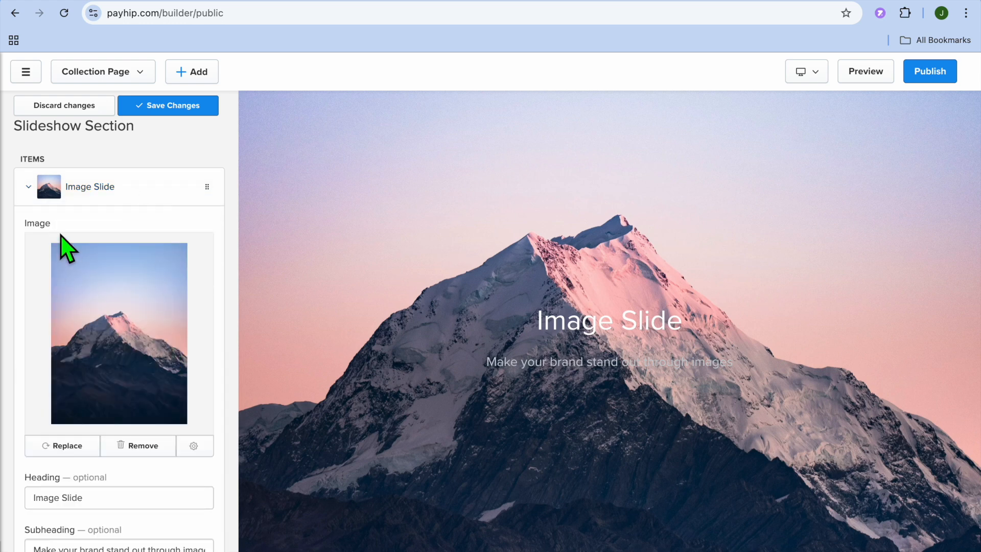
scroll(103, 329, "down", 7)
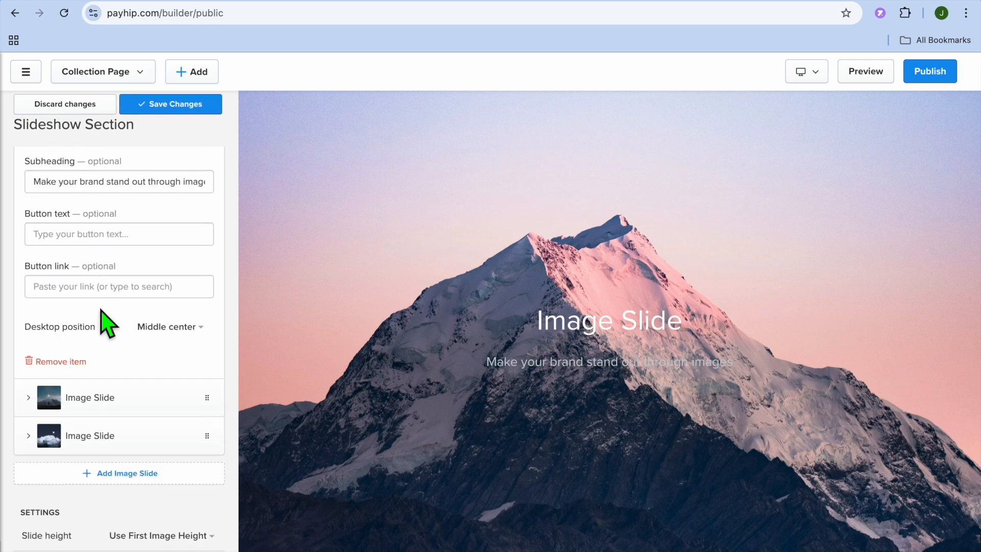
scroll(105, 239, "down", 1)
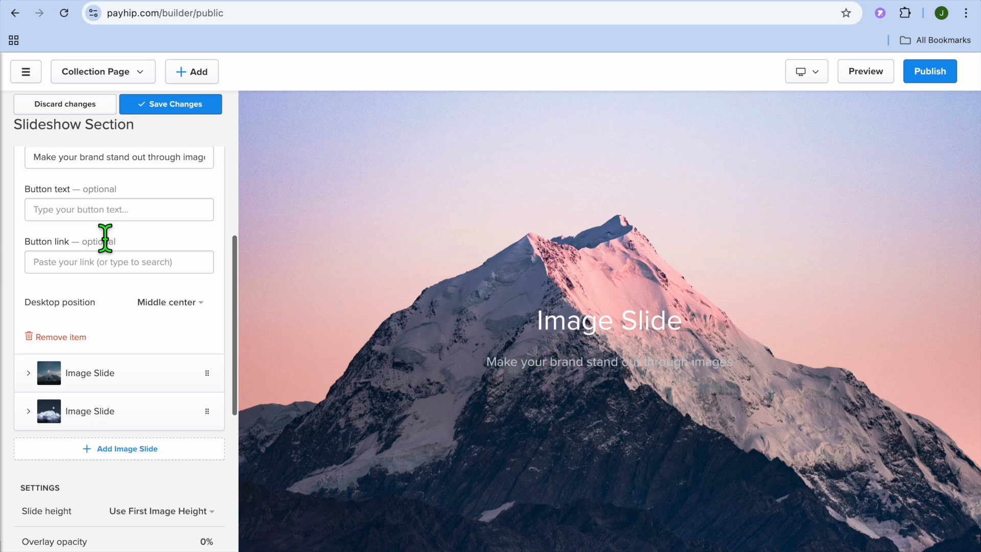
scroll(94, 239, "up", 7)
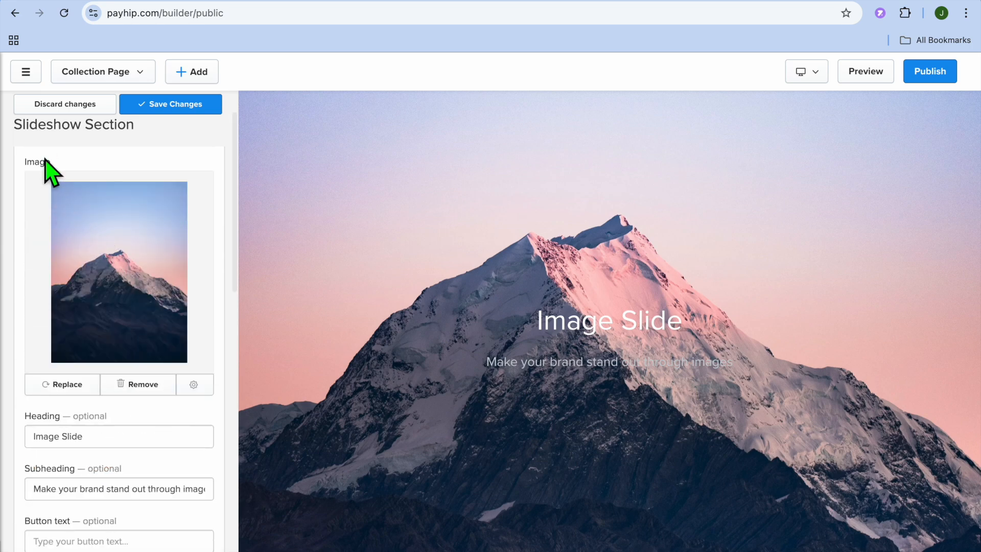
scroll(47, 169, "up", 1)
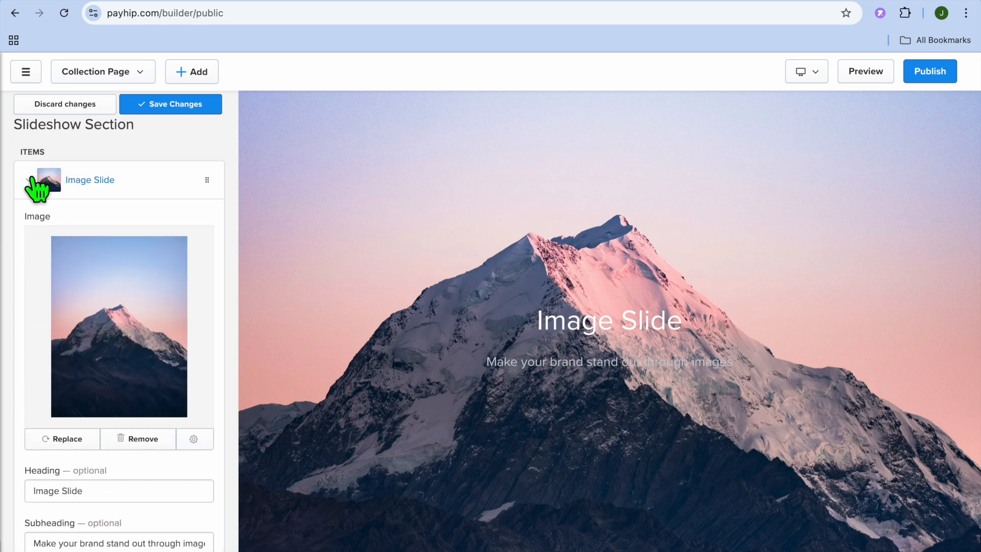
left_click(35, 179)
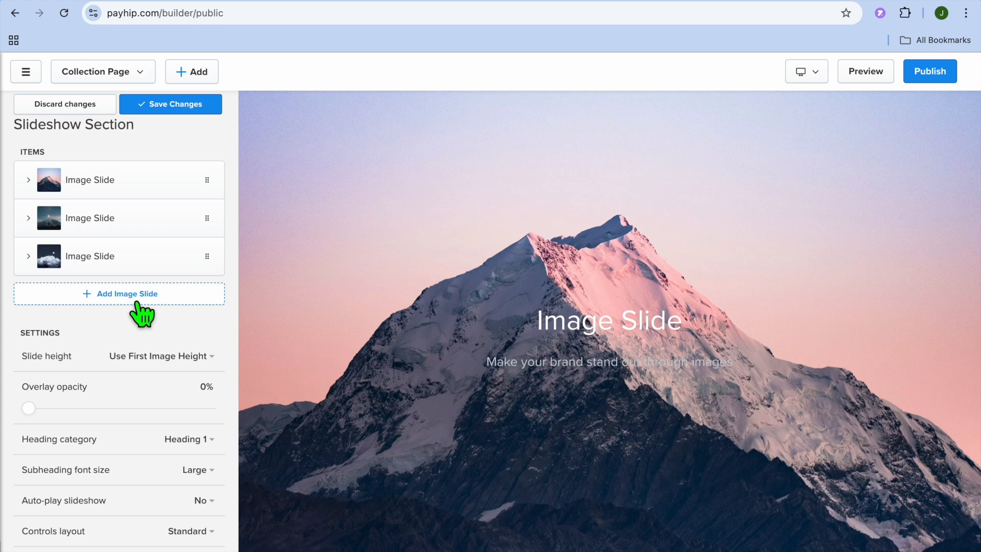
Step: Check the slideshow's auto-play choices and its other settings, and save the Slideshow section
scroll(142, 315, "down", 3)
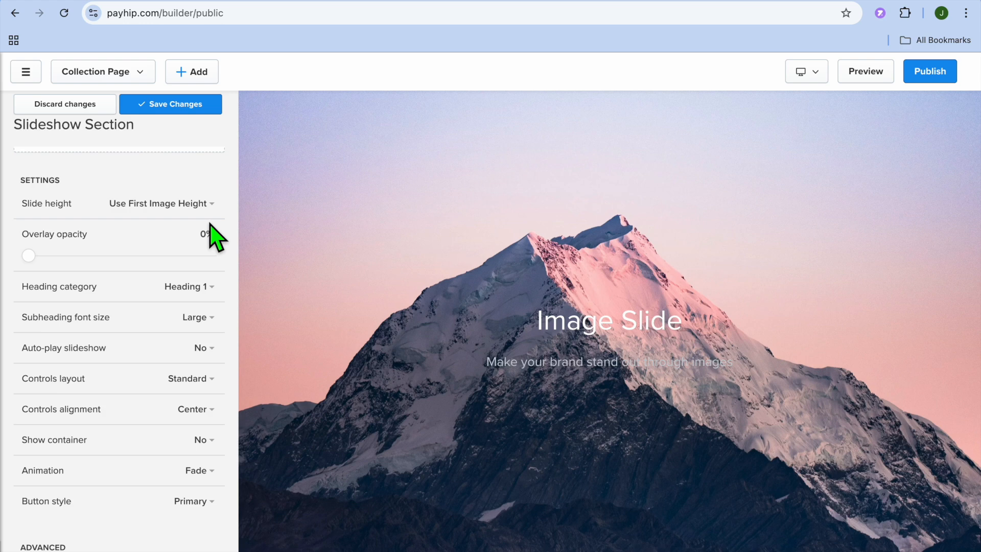
left_click(207, 349)
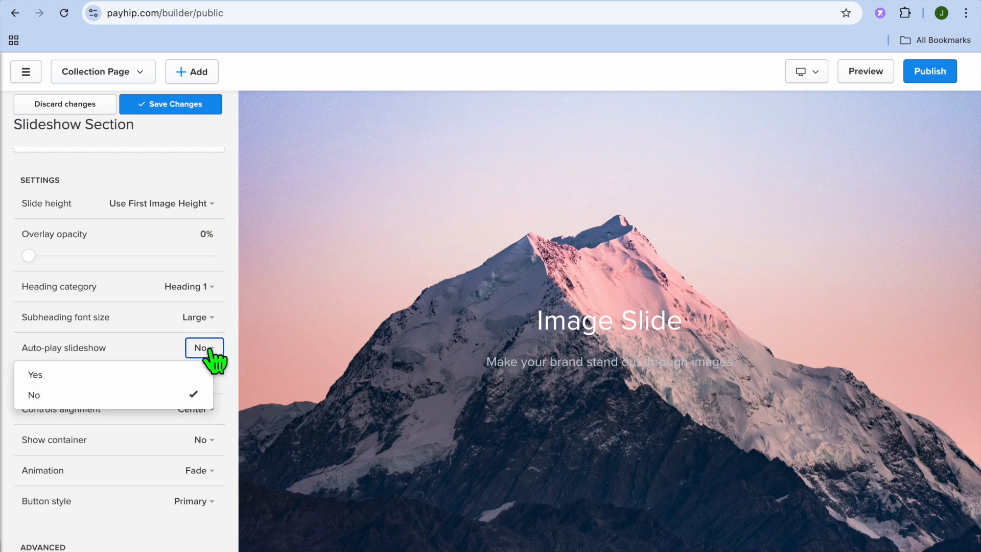
left_click(207, 348)
scroll(212, 360, "down", 3)
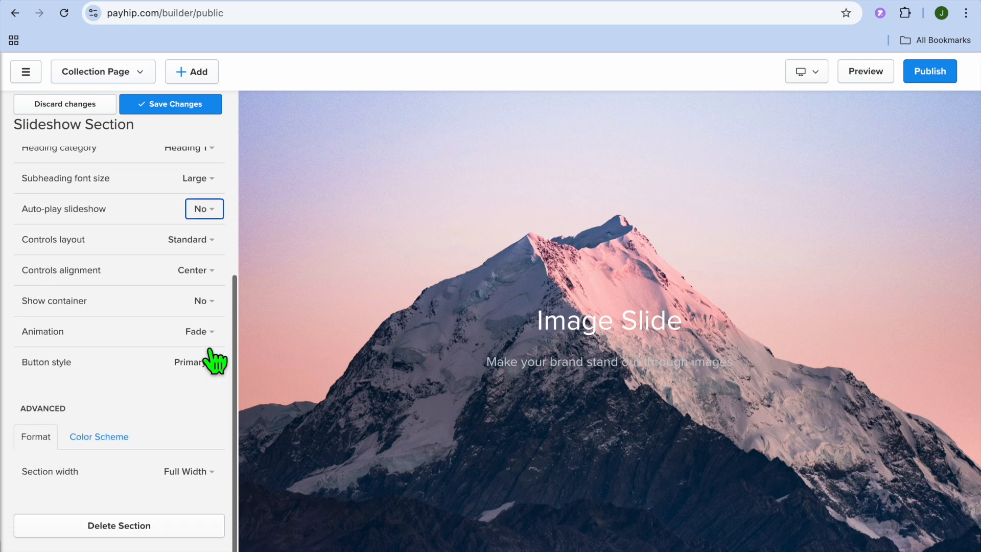
scroll(213, 358, "up", 6)
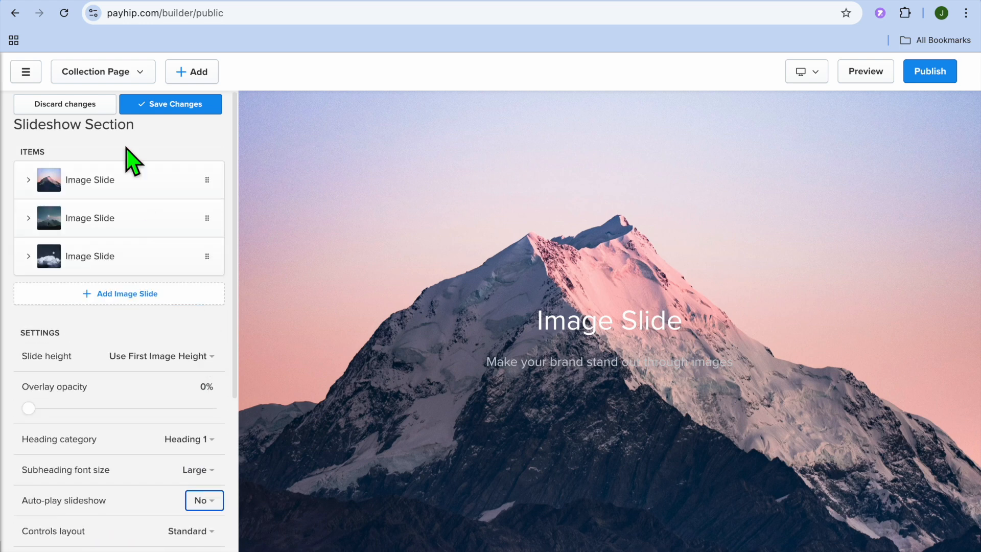
left_click(172, 106)
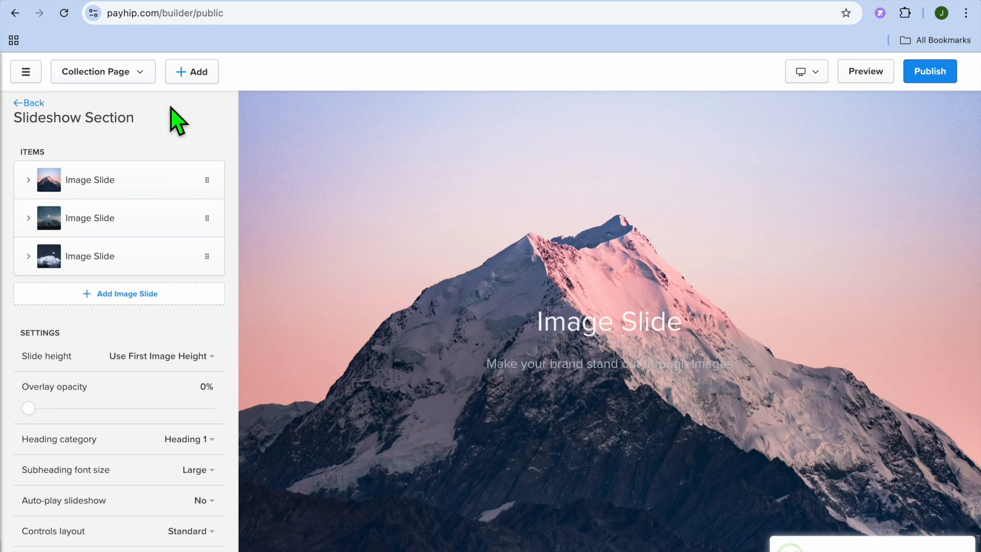
Step: Check the form for adding a new custom page and cancel it
left_click(194, 77)
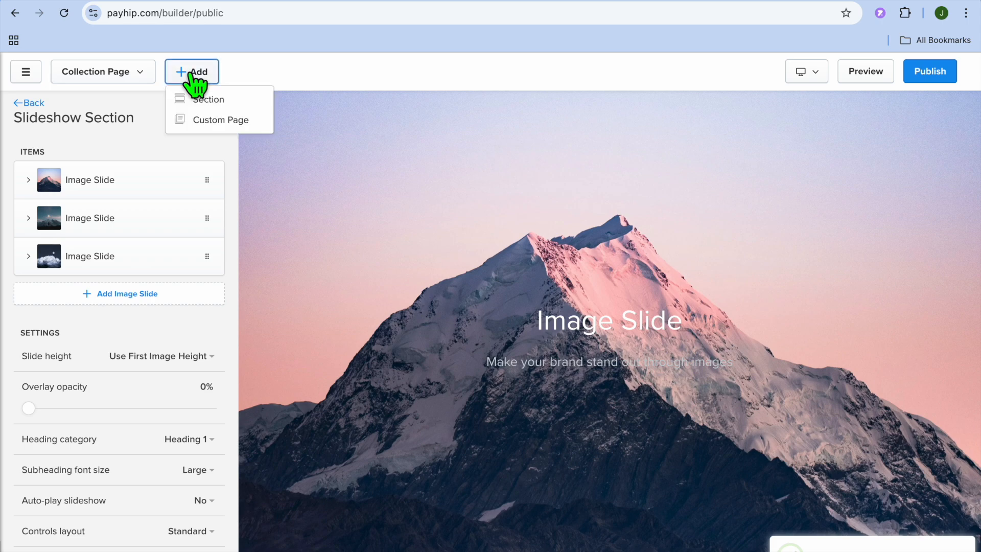
left_click(220, 123)
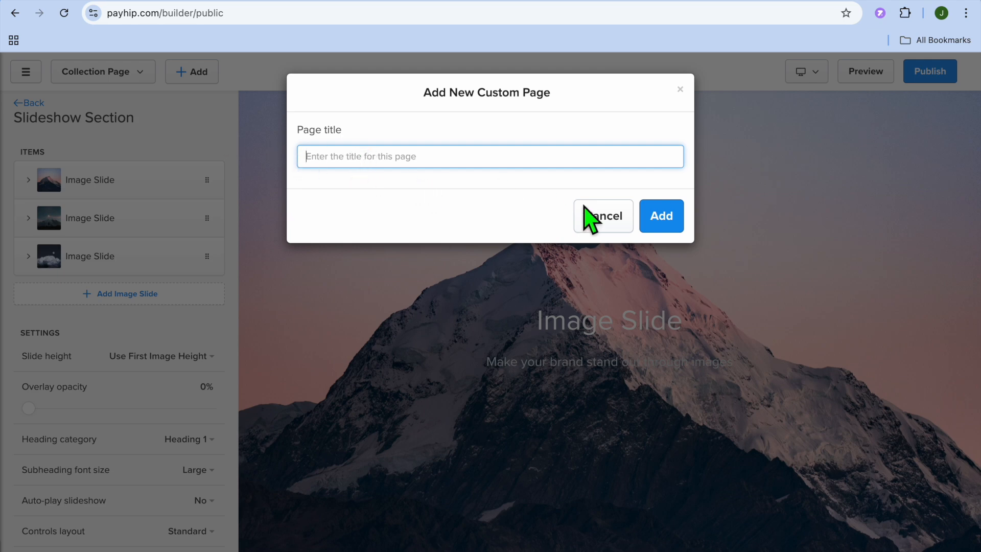
left_click(616, 220)
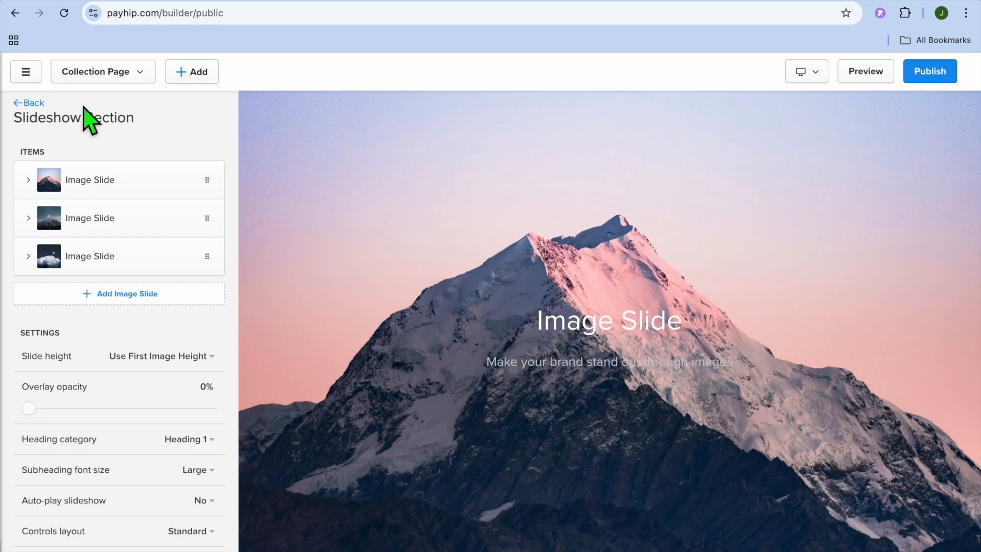
Step: Examine the About Me section's image, heading, text, color scheme and background options
left_click(23, 104)
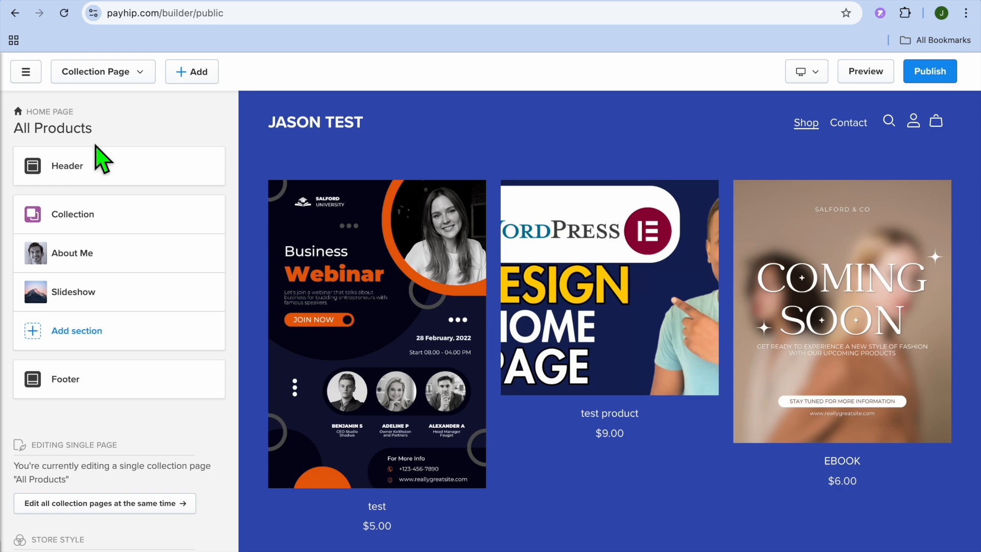
mouse_move(90, 256)
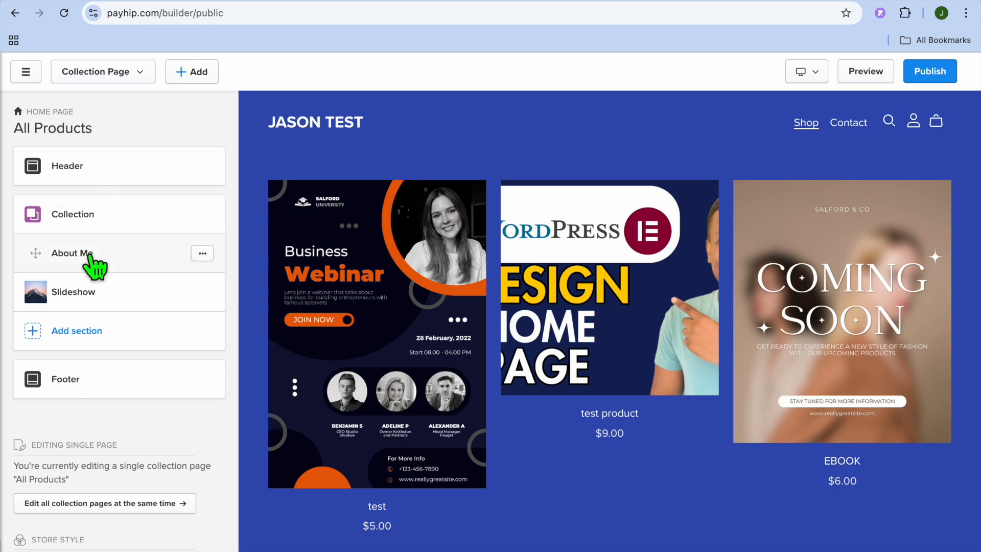
left_click(90, 255)
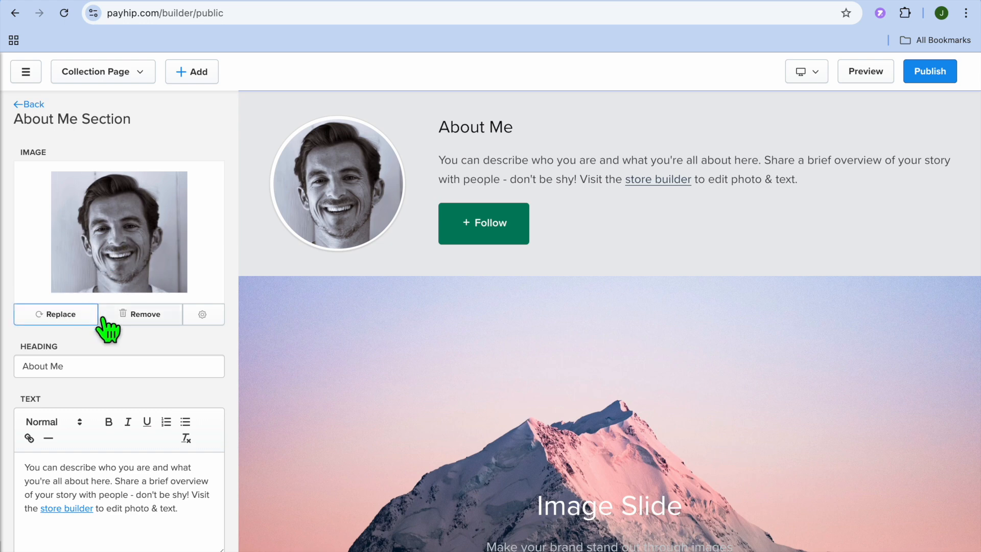
scroll(78, 325, "down", 3)
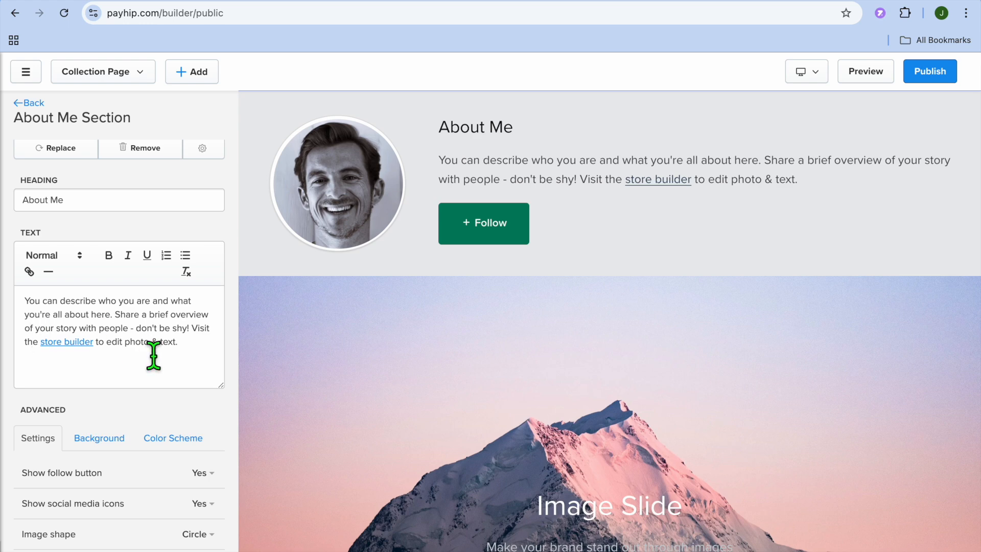
scroll(153, 356, "down", 3)
left_click(168, 283)
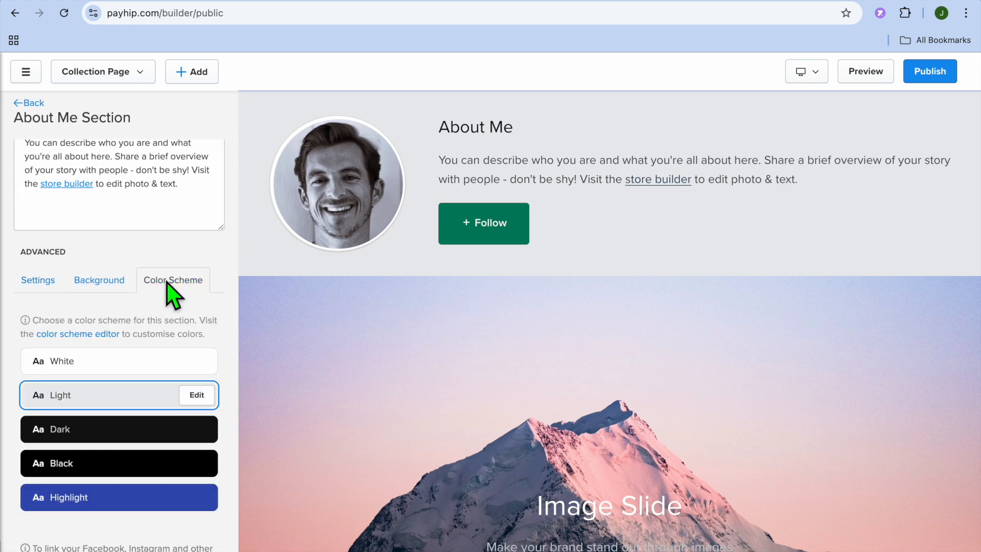
left_click(114, 286)
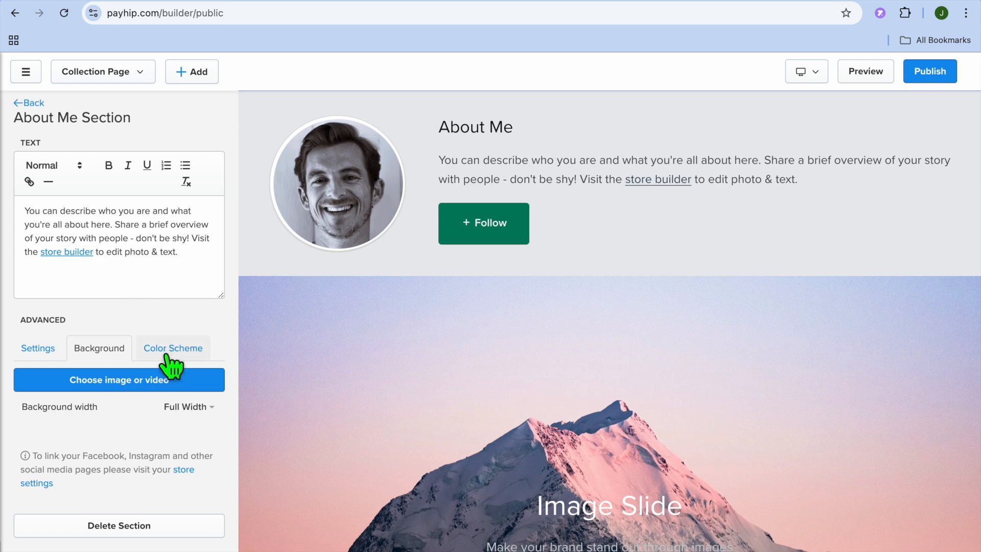
scroll(170, 362, "up", 5)
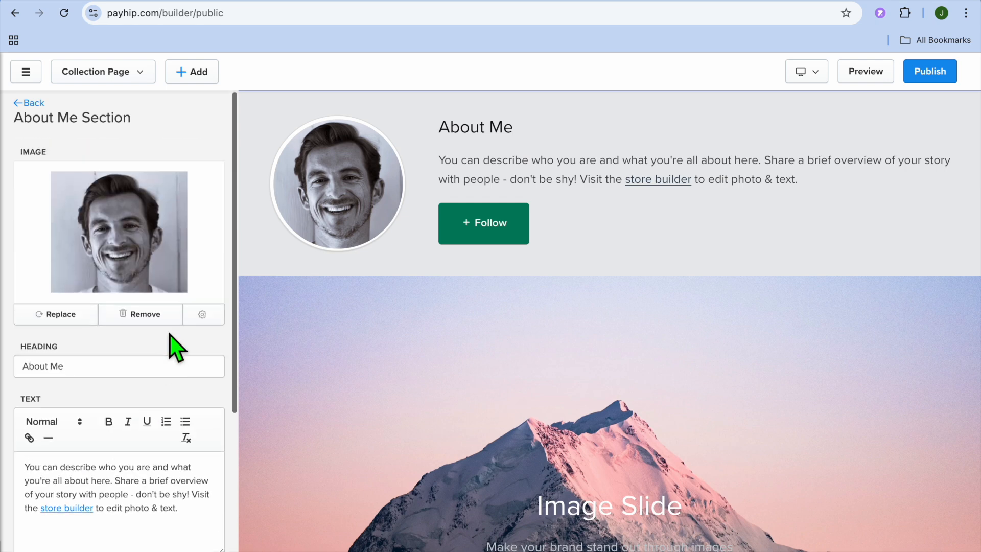
Step: Open the Footer section's settings and check its advanced color scheme and format options
left_click(26, 104)
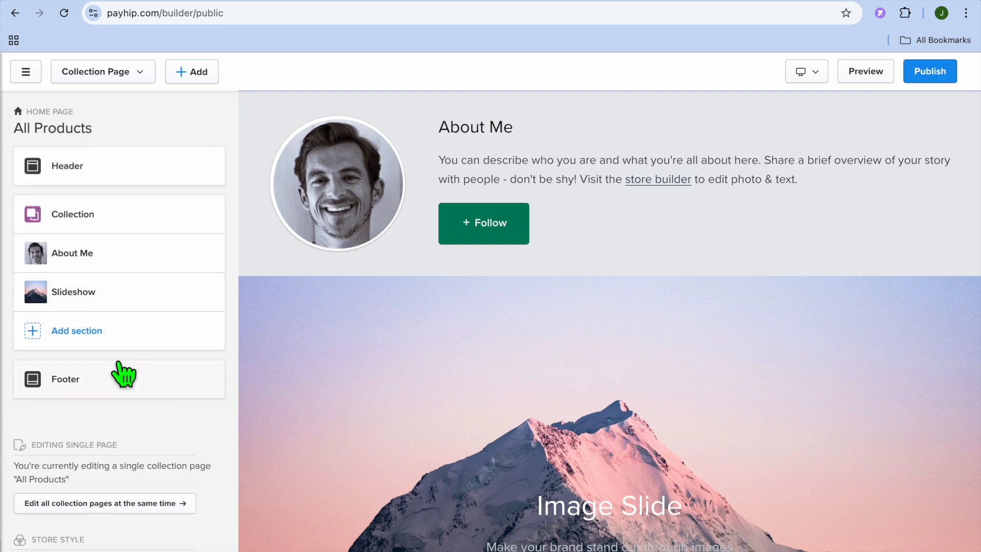
scroll(124, 373, "down", 2)
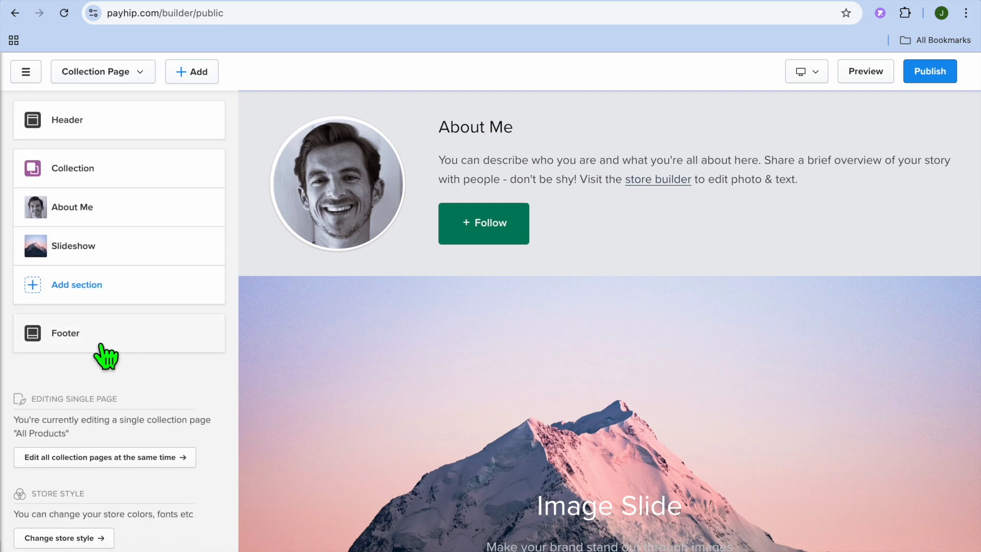
left_click(101, 345)
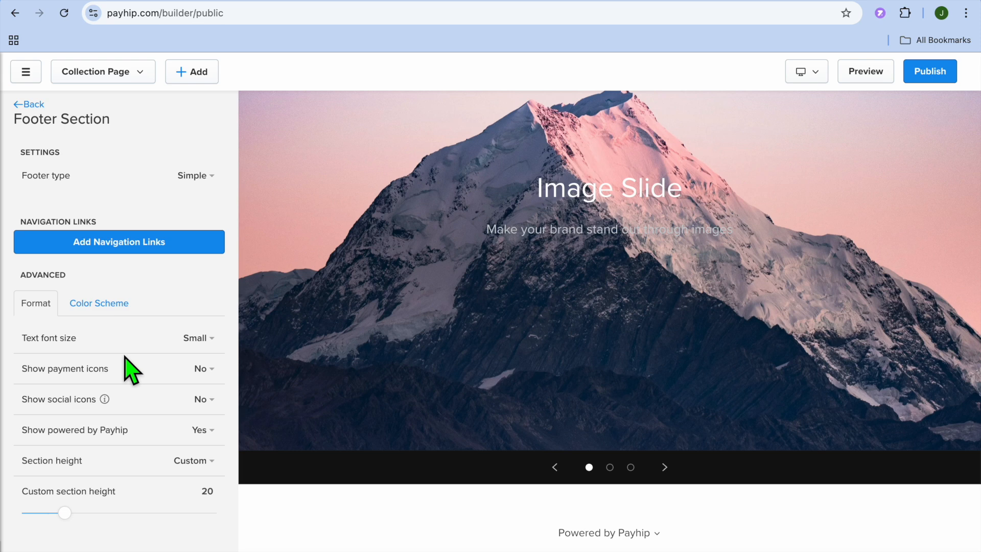
left_click(99, 303)
left_click(54, 307)
Step: Check the form for adding a navigation link to the footer and cancel it
left_click(102, 244)
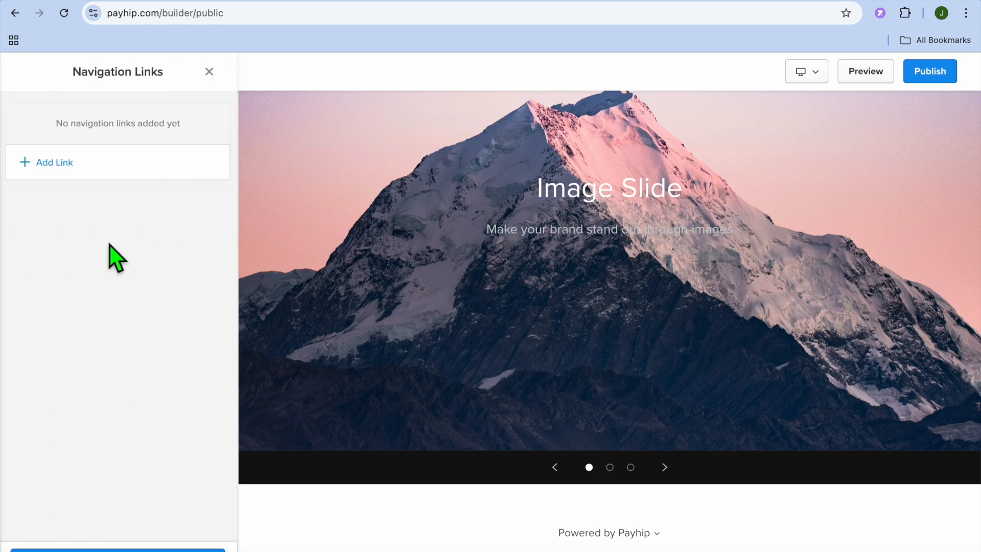
left_click(39, 161)
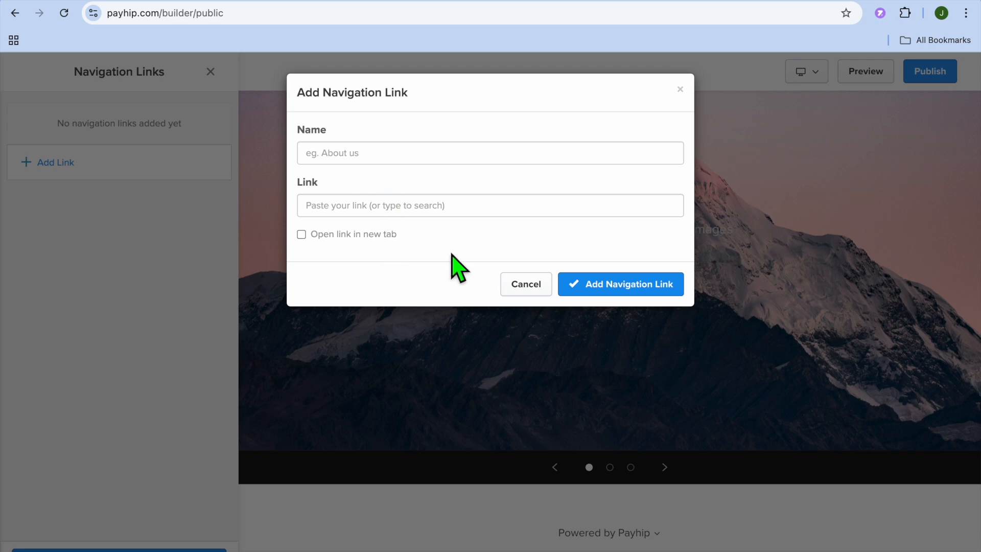
left_click(524, 287)
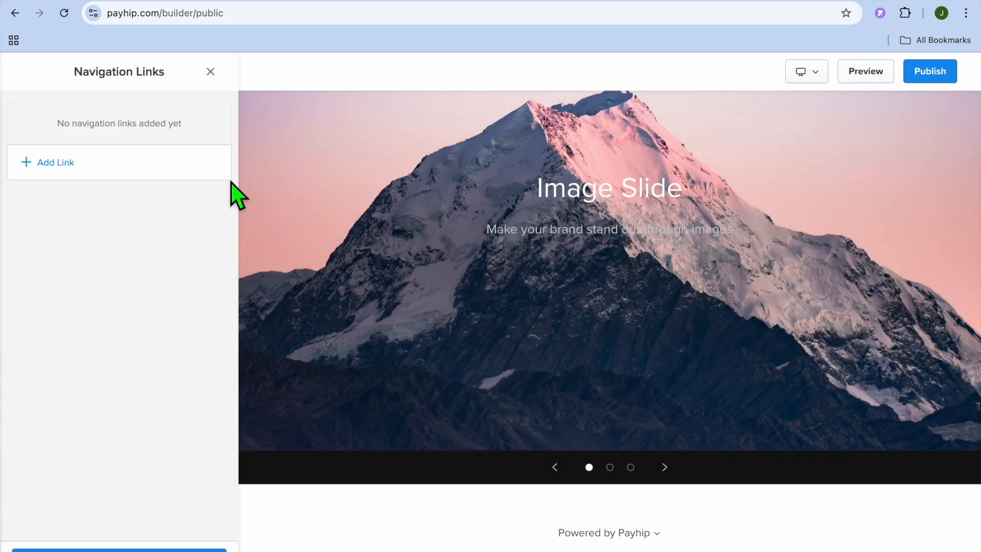
Step: Leave the footer's navigation links and publish the storefront changes
left_click(210, 71)
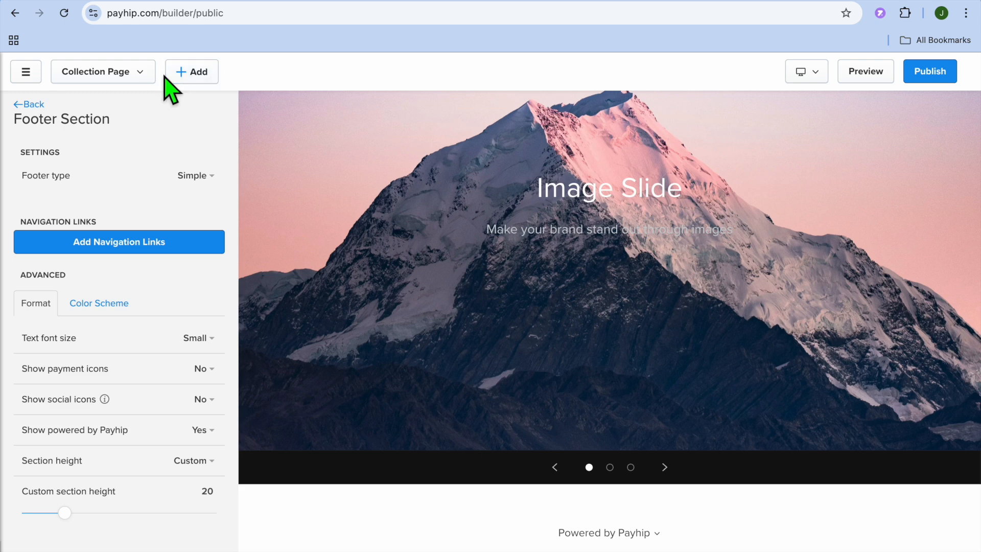
left_click(33, 67)
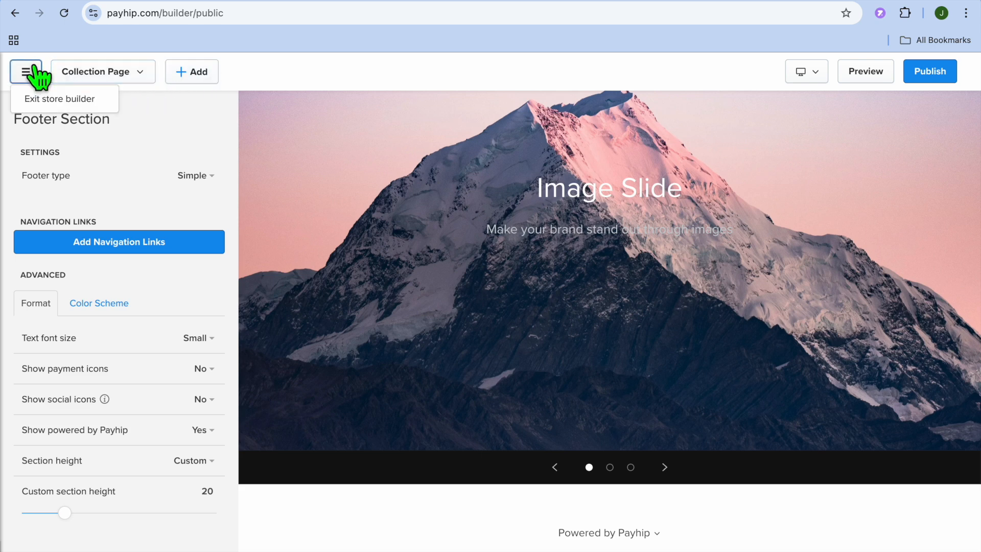
left_click(931, 74)
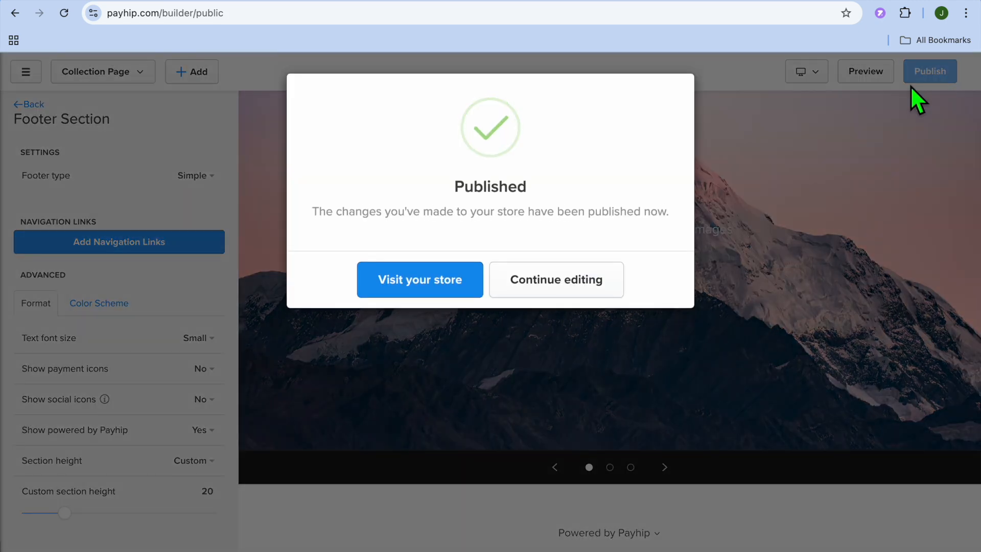
Step: Visit the published store, look over its products, About Me section and image slideshow, and return to the builder
left_click(429, 283)
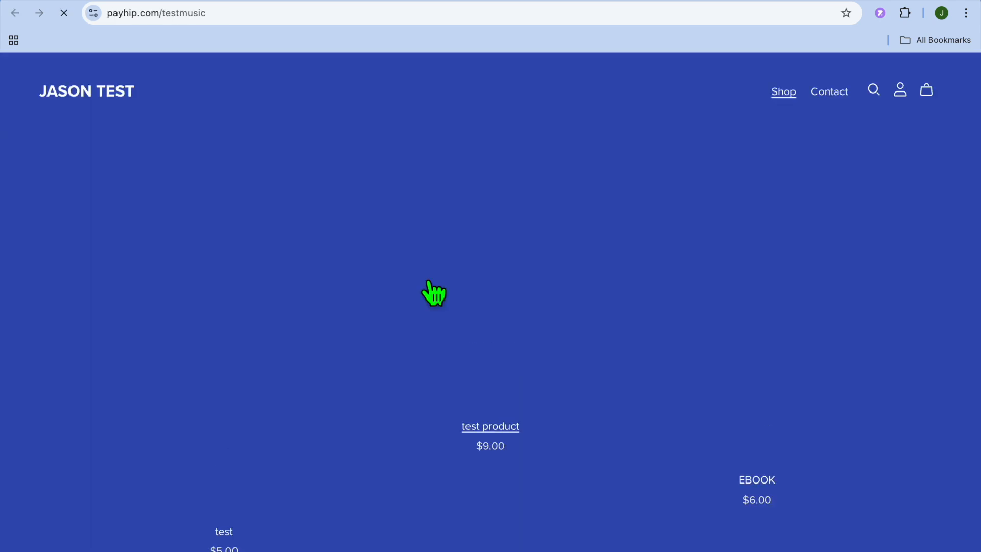
scroll(434, 292, "down", 13)
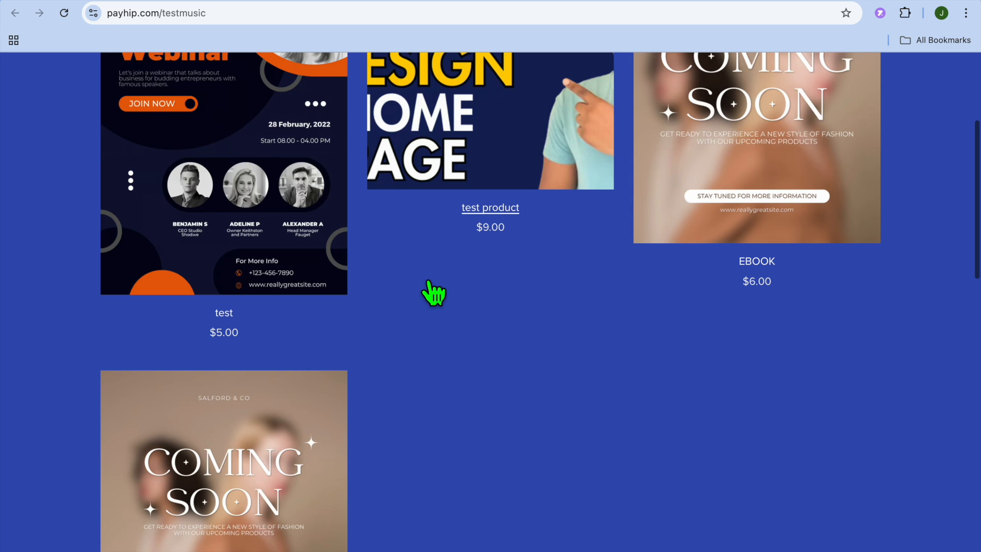
scroll(433, 292, "down", 6)
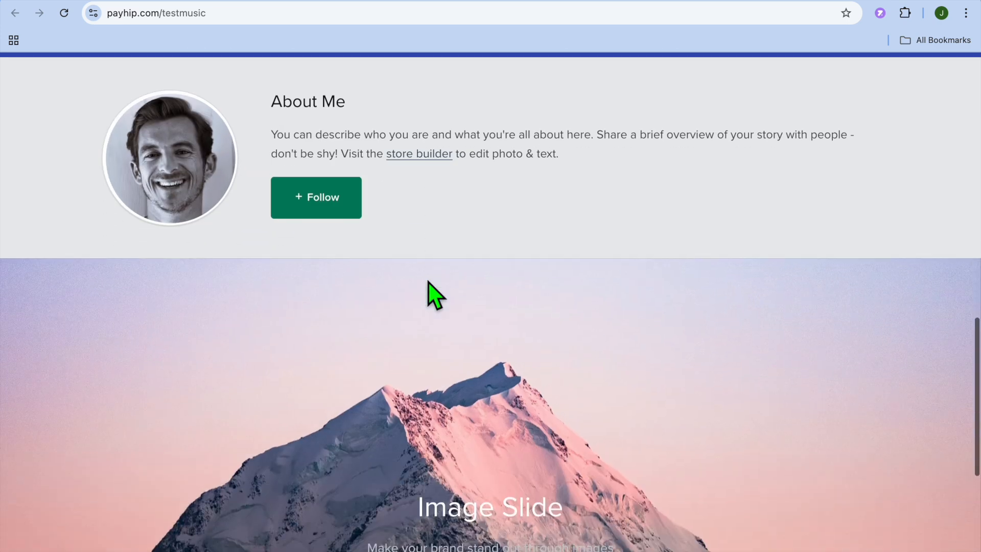
scroll(433, 292, "up", 19)
left_click(785, 0)
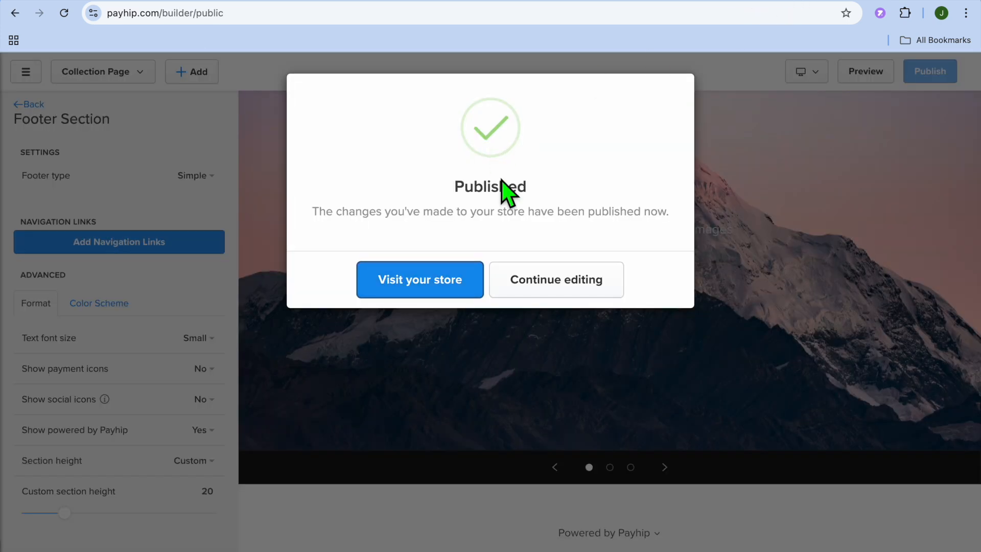
Step: Dismiss the publish confirmation and exit the store builder to the dashboard
left_click(559, 284)
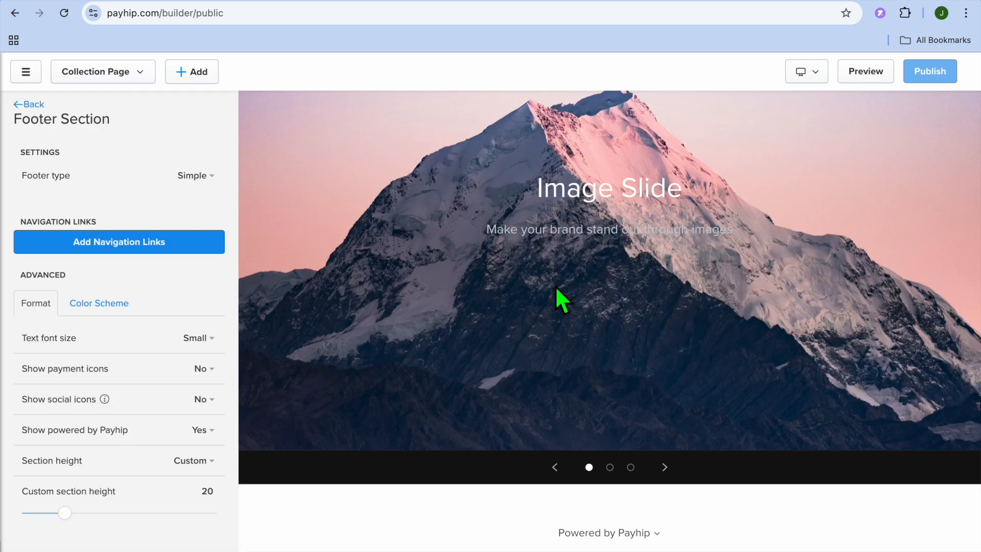
left_click(24, 71)
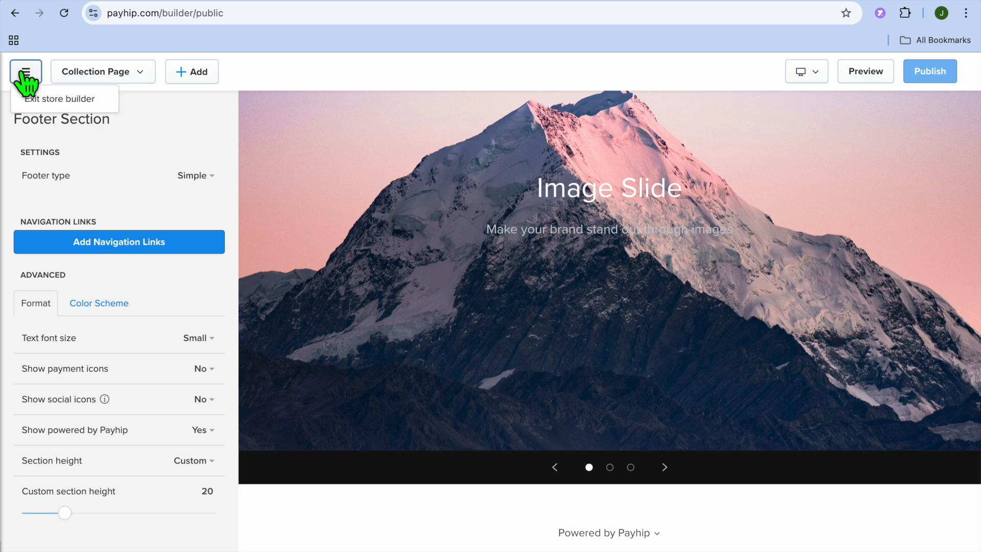
left_click(57, 99)
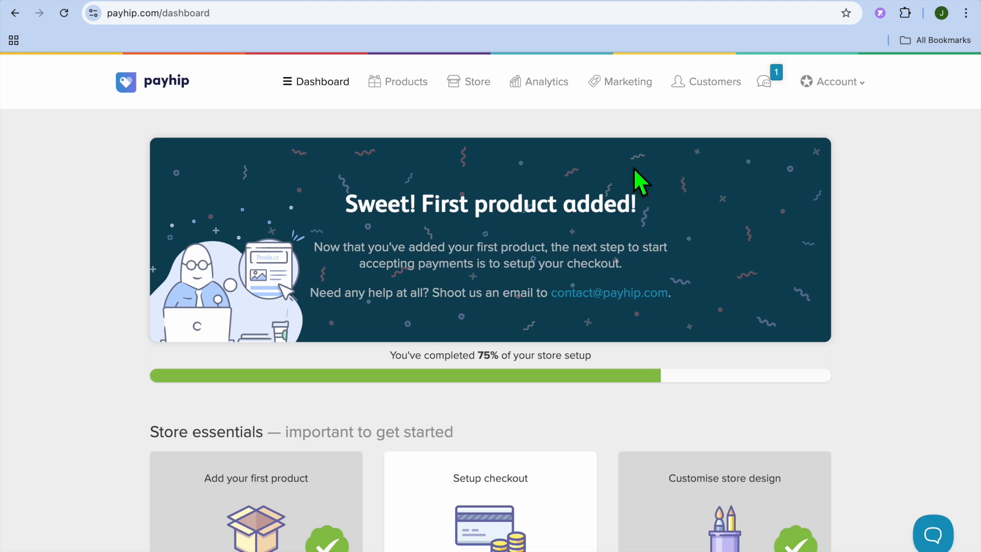
Step: Open the account's payment details settings and review the PayPal, Stripe, default currency and statement description options
left_click(853, 84)
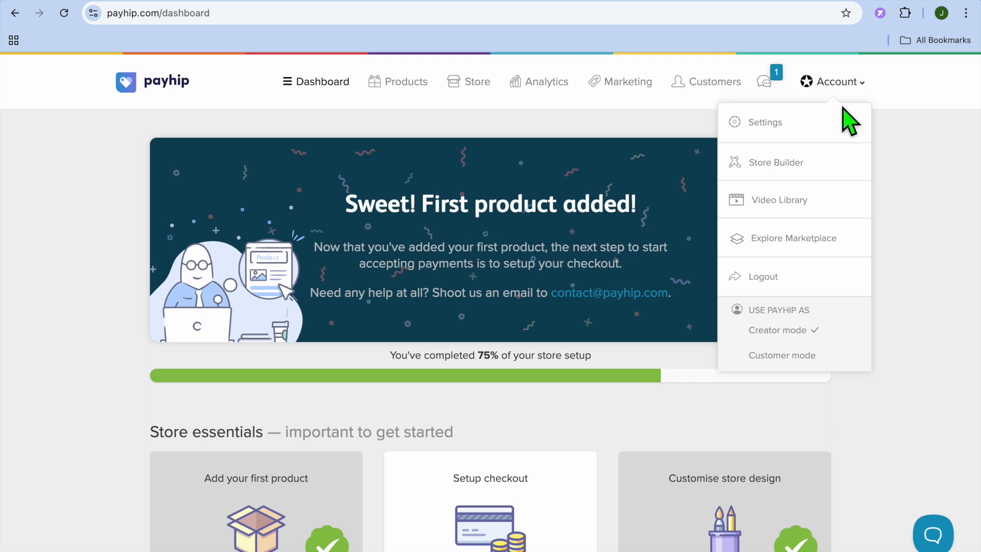
left_click(777, 130)
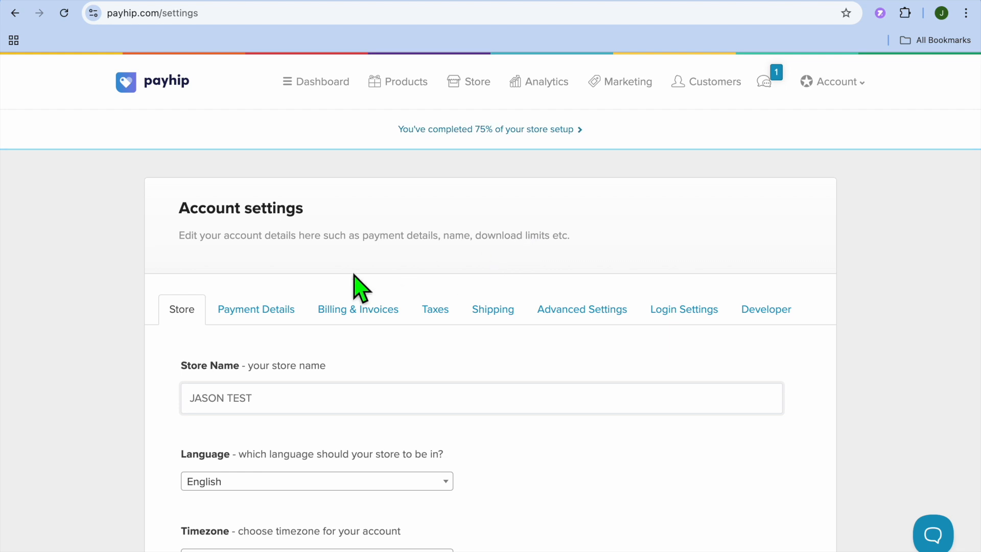
left_click(277, 322)
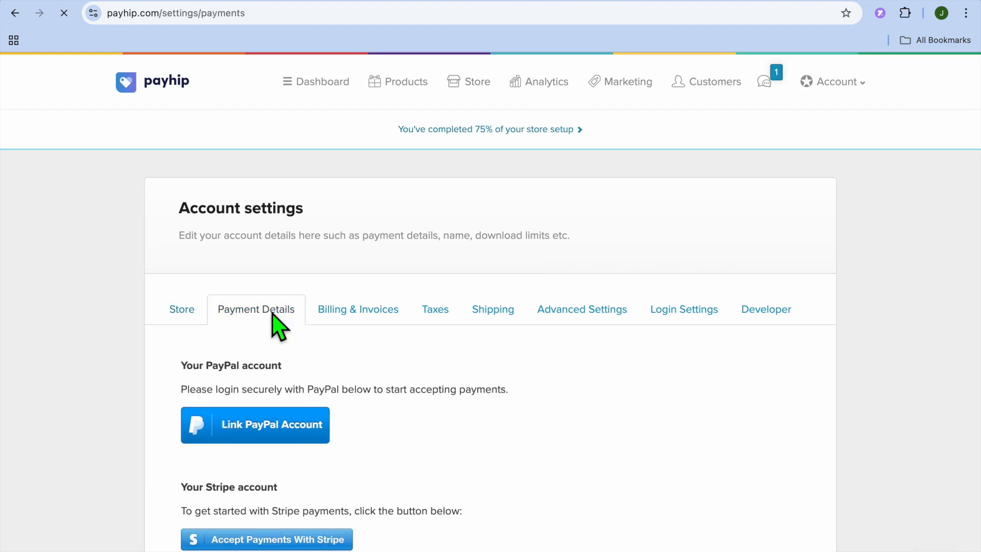
scroll(277, 322, "down", 4)
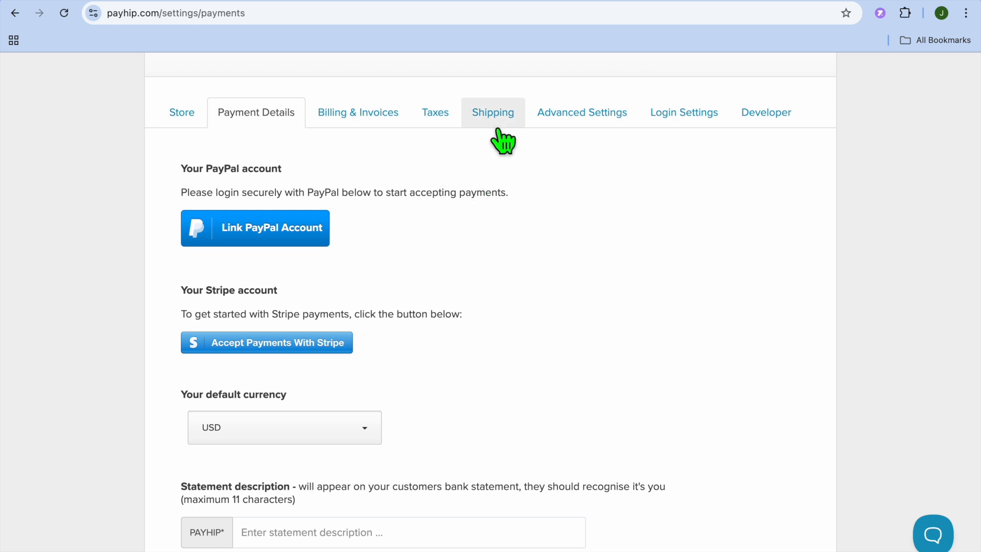
Step: Open the shipping settings and review the general rates, product-specific rates and local pickup options
left_click(494, 113)
scroll(480, 353, "down", 7)
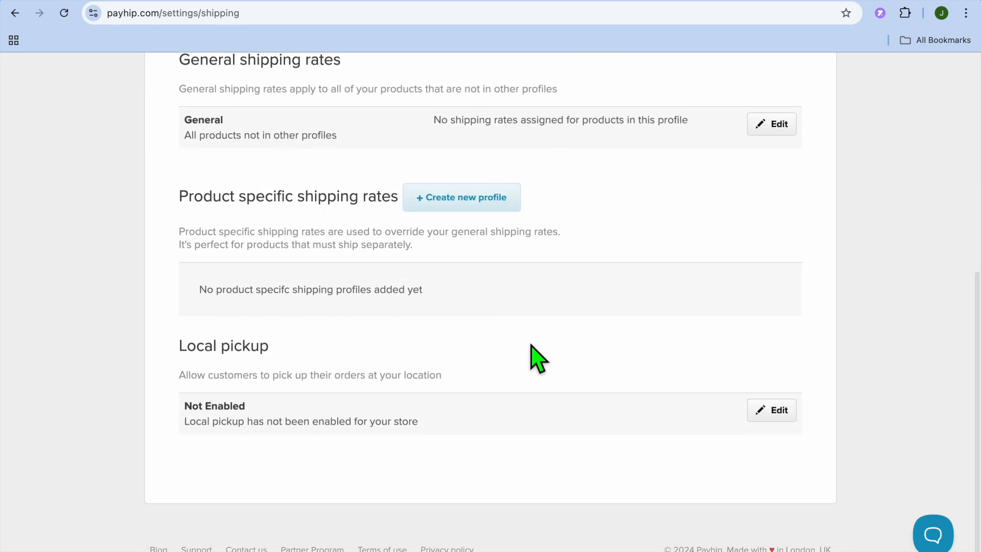
scroll(533, 357, "up", 7)
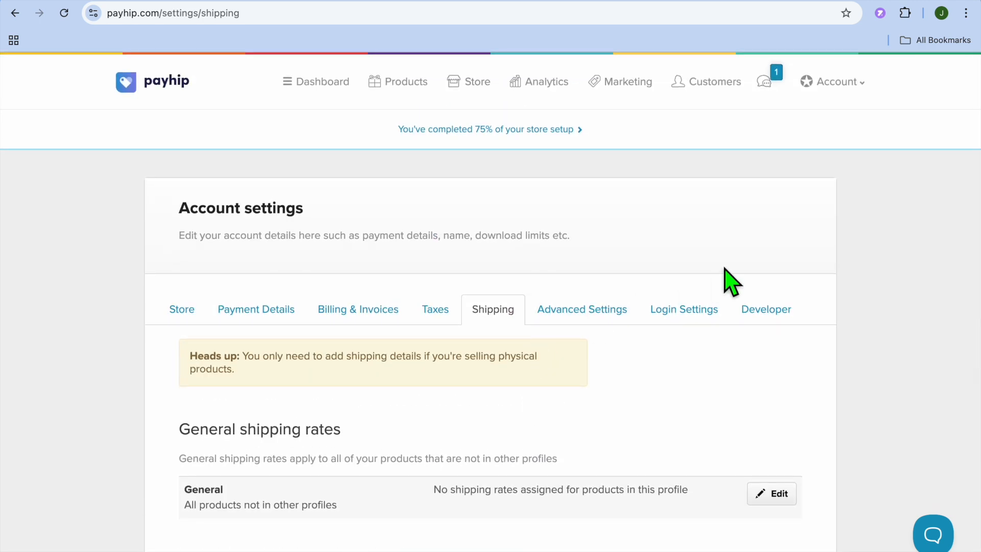